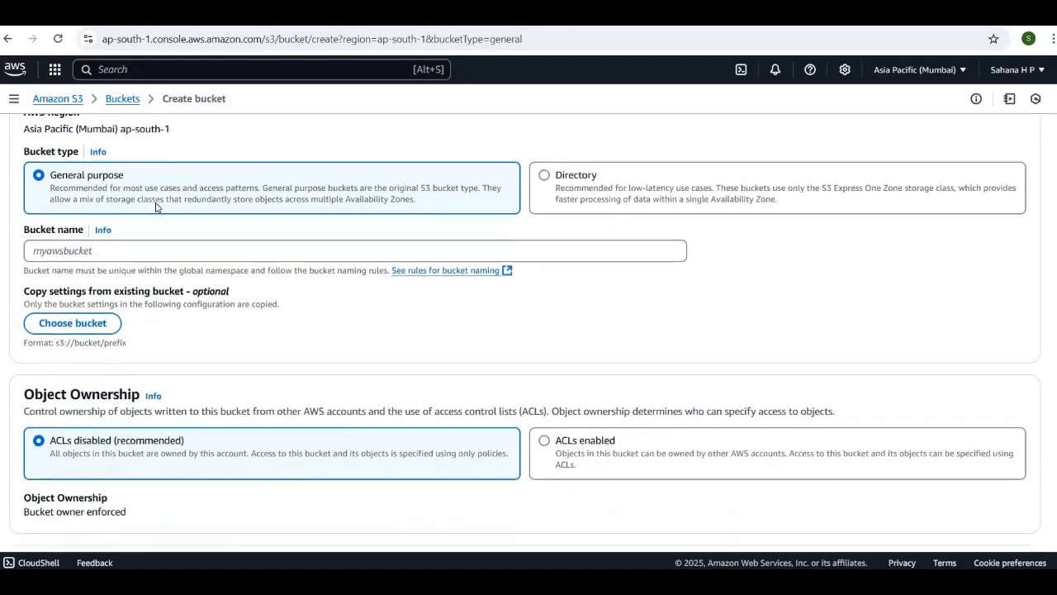
left_click(100, 242)
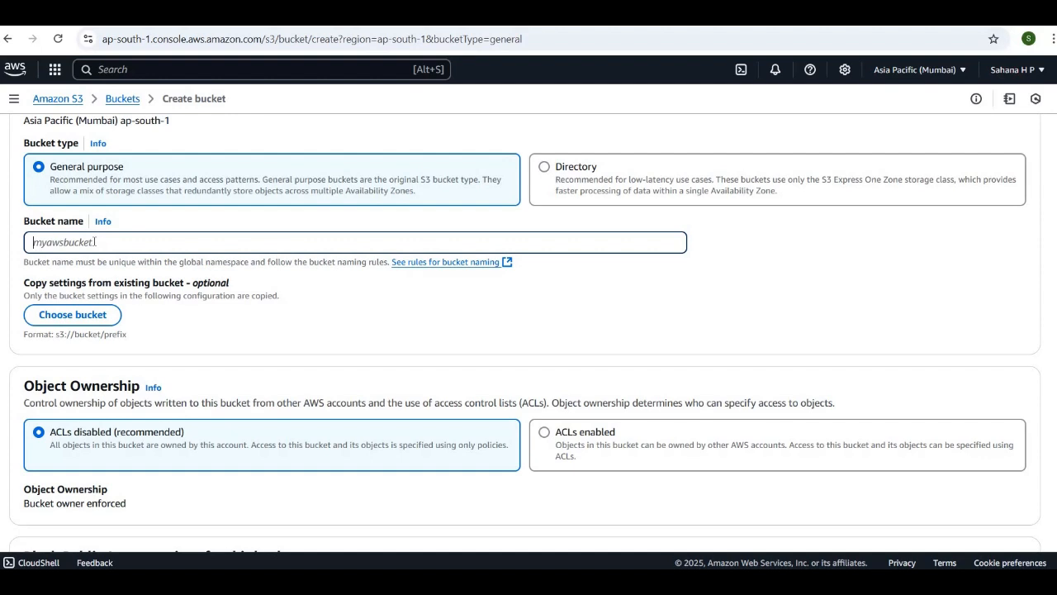
type("www.examplecloudfront.com")
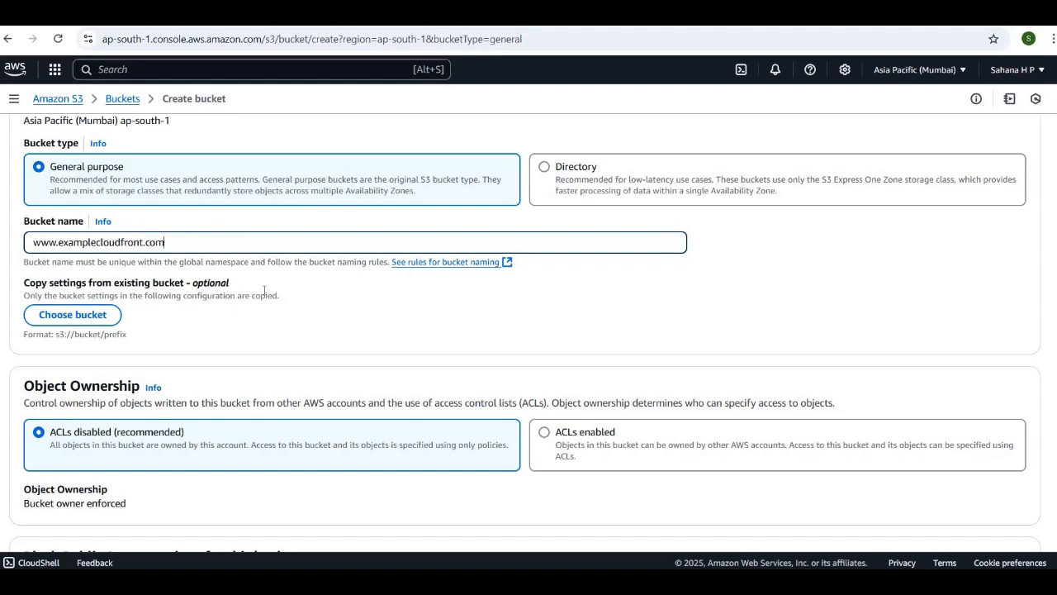
Enable Bucket Versioning for the new bucket, keeping ACLs disabled and all public access blocked
scroll(264, 289, "down", 2)
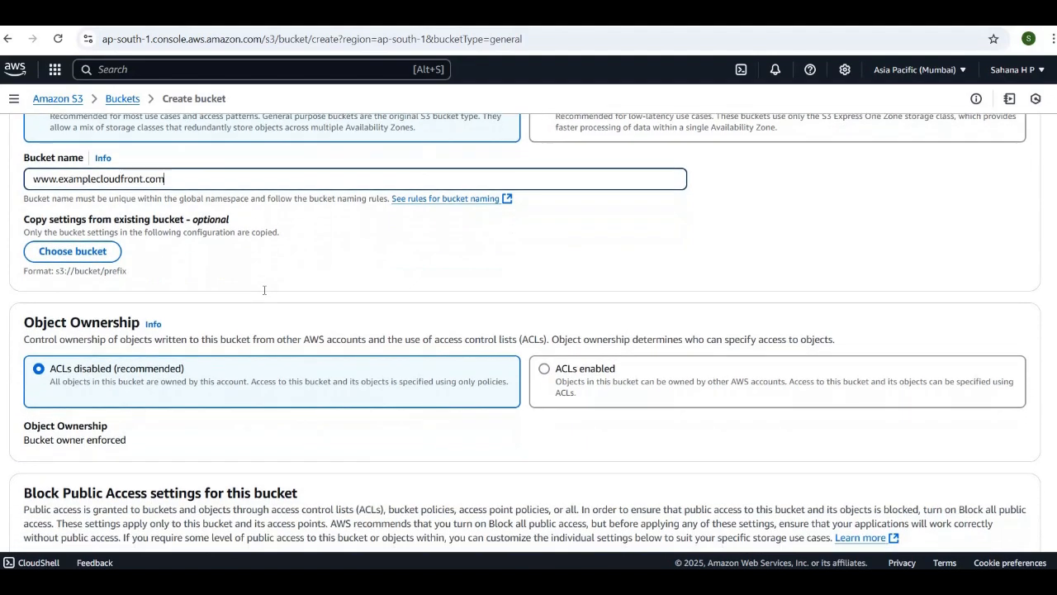
scroll(265, 290, "down", 2)
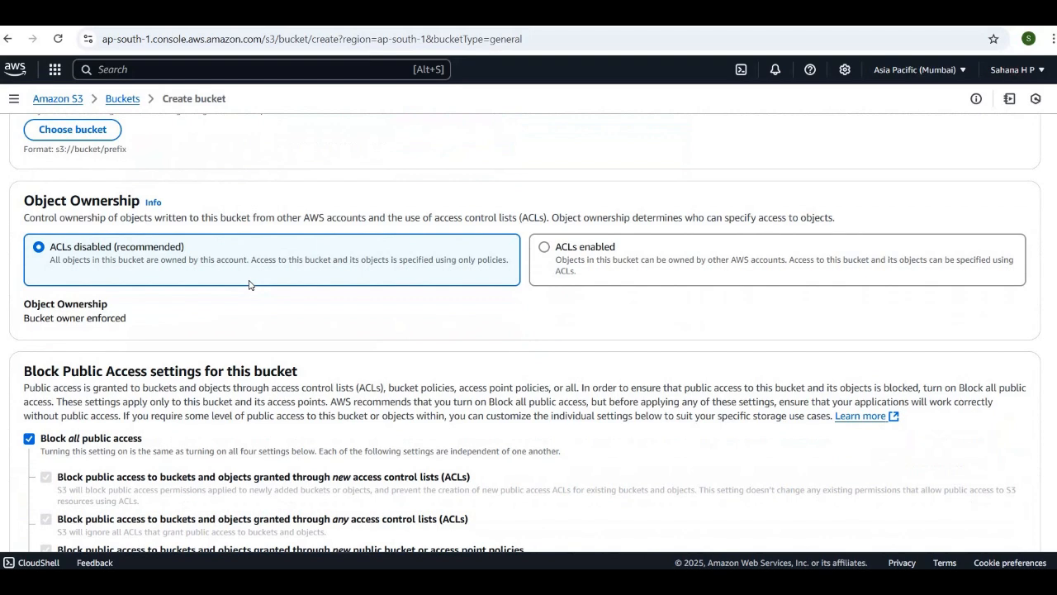
scroll(248, 284, "down", 3)
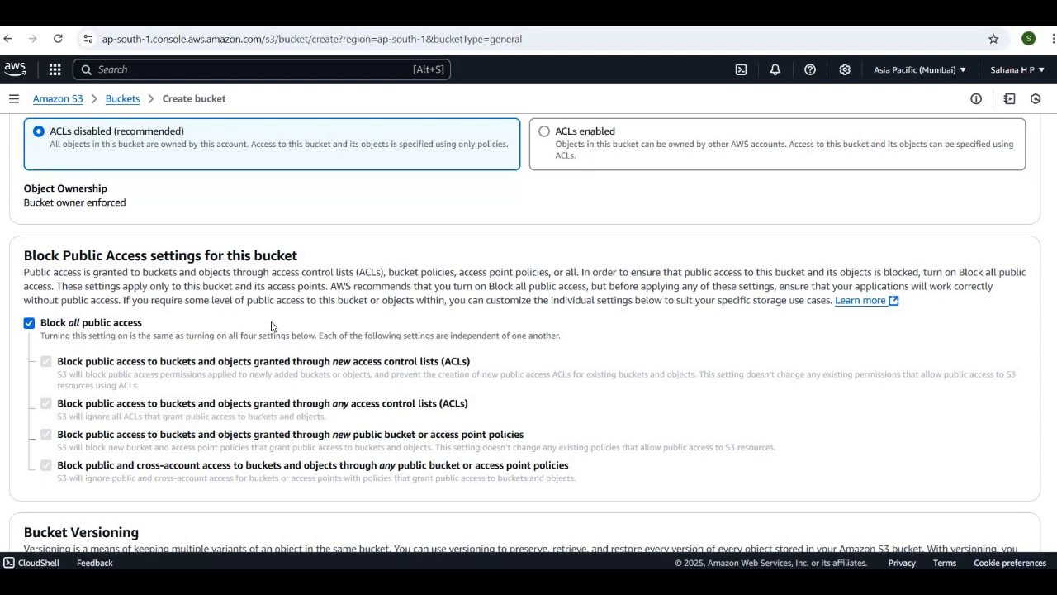
scroll(272, 326, "down", 1)
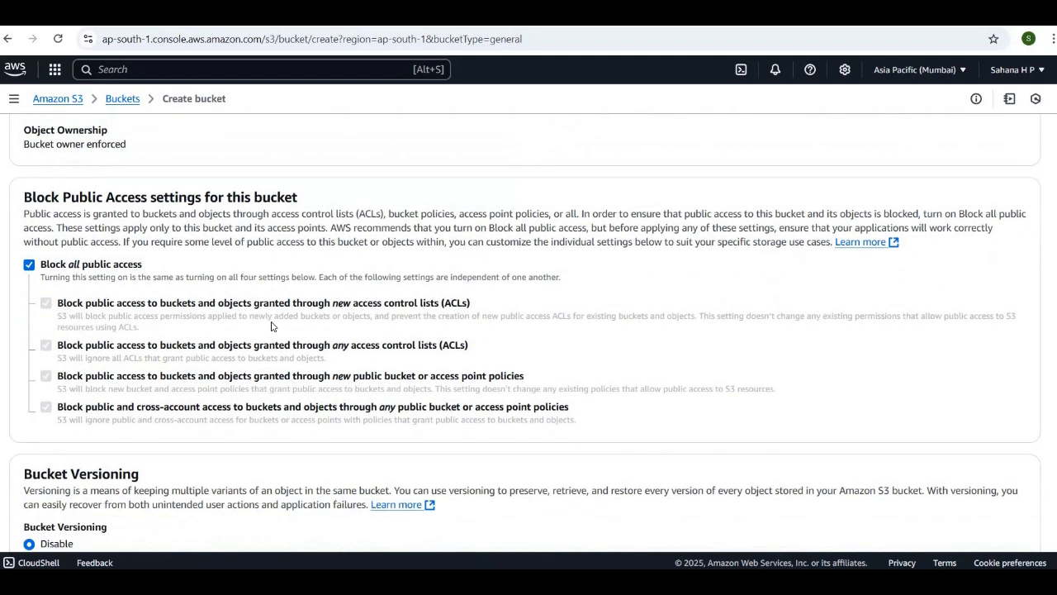
scroll(220, 292, "down", 2)
scroll(220, 293, "down", 1)
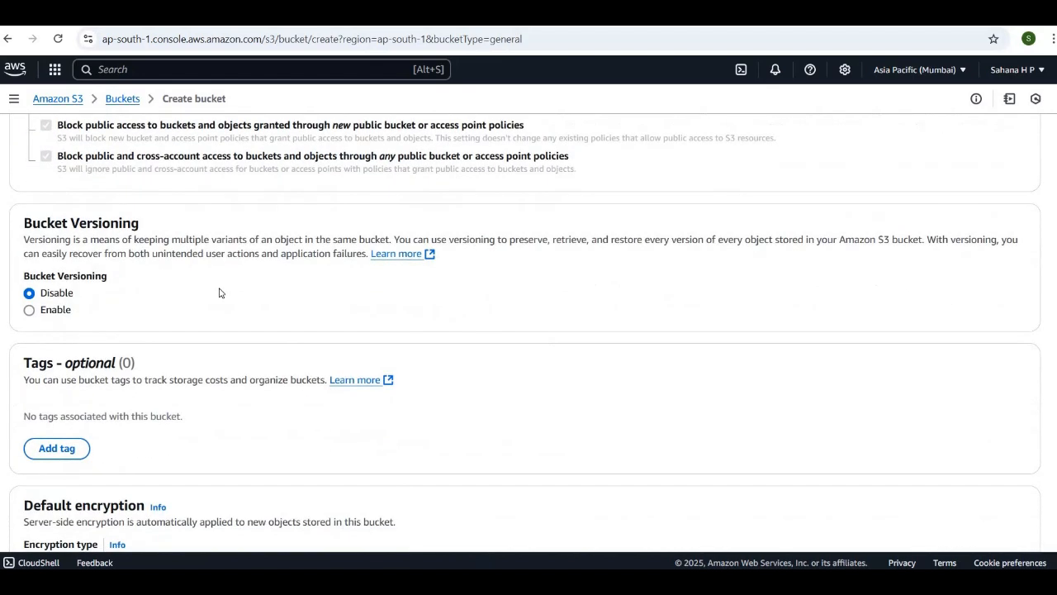
left_click(30, 313)
Review the new bucket's tags, default encryption and Object Lock options, including the advanced settings
scroll(230, 311, "down", 3)
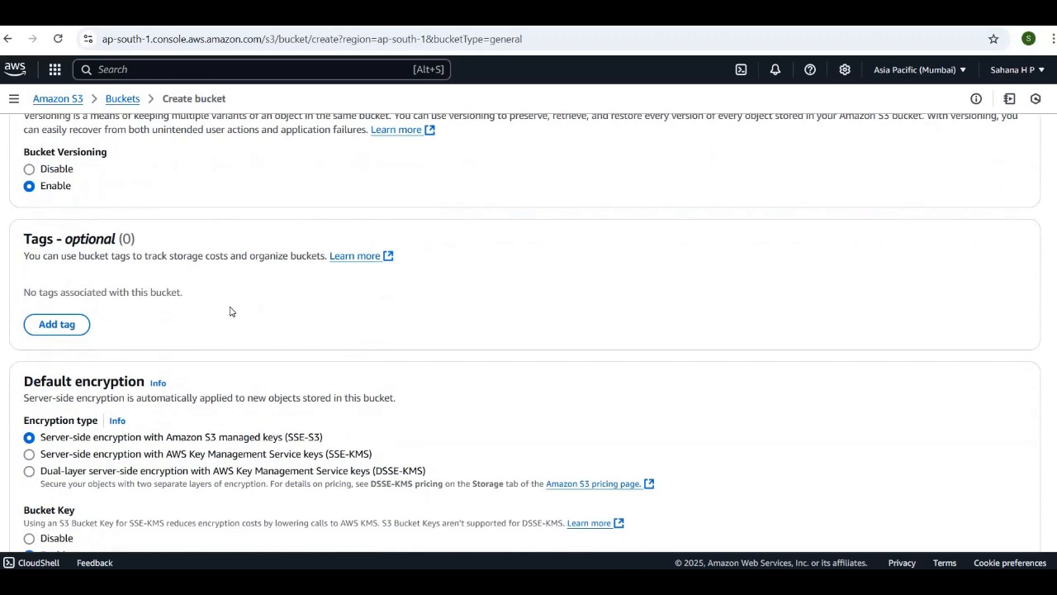
scroll(230, 311, "down", 3)
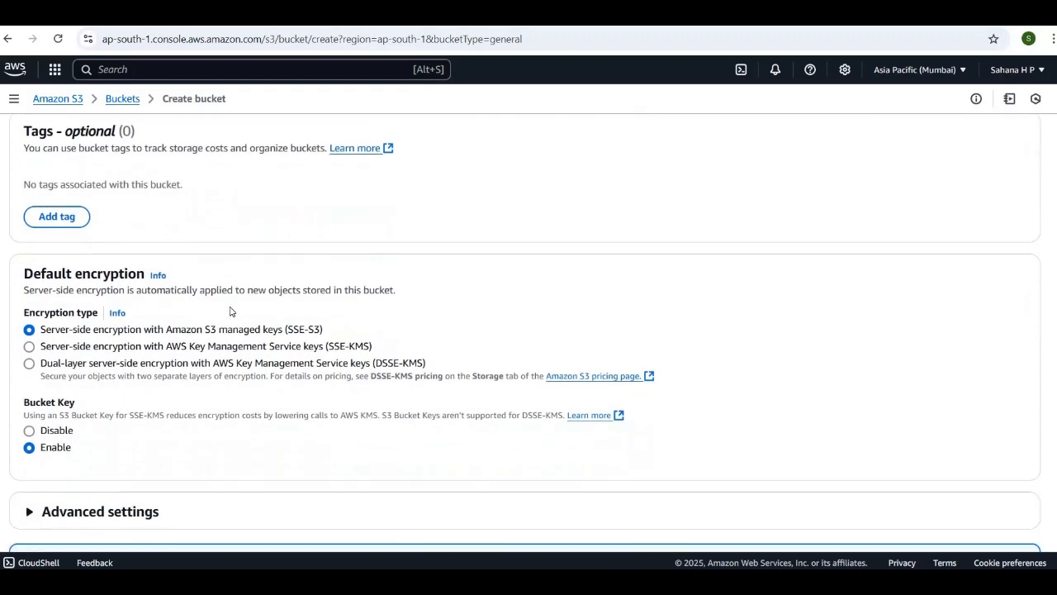
scroll(231, 311, "down", 2)
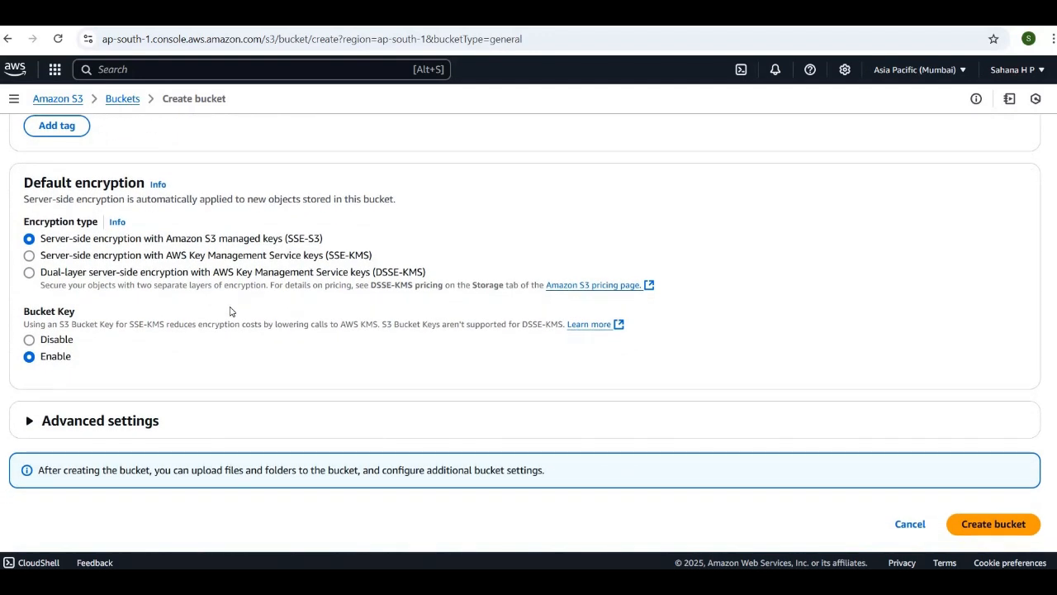
scroll(289, 376, "down", 1)
left_click(32, 408)
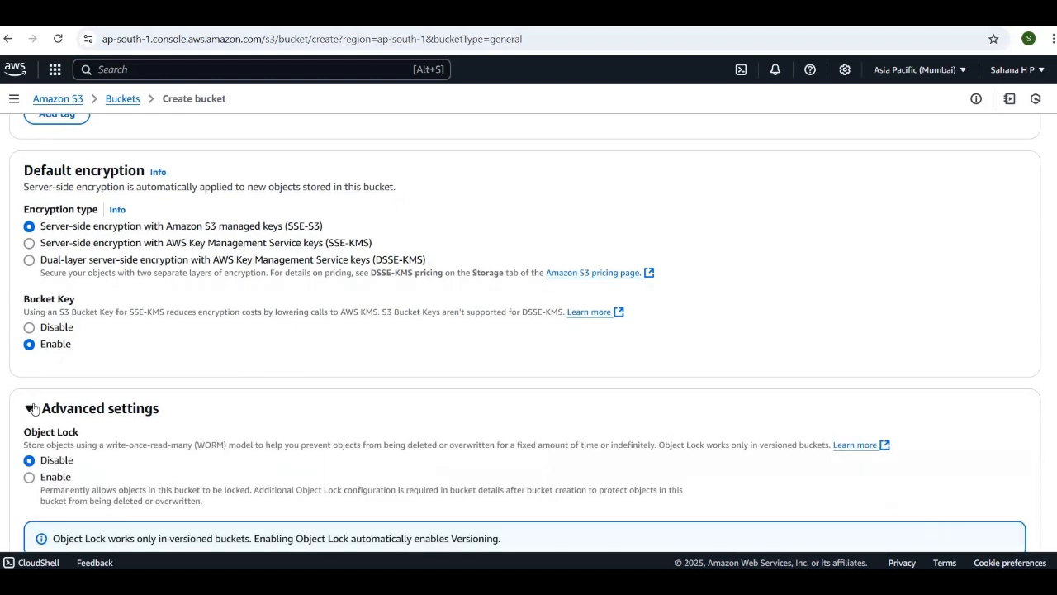
scroll(245, 484, "down", 4)
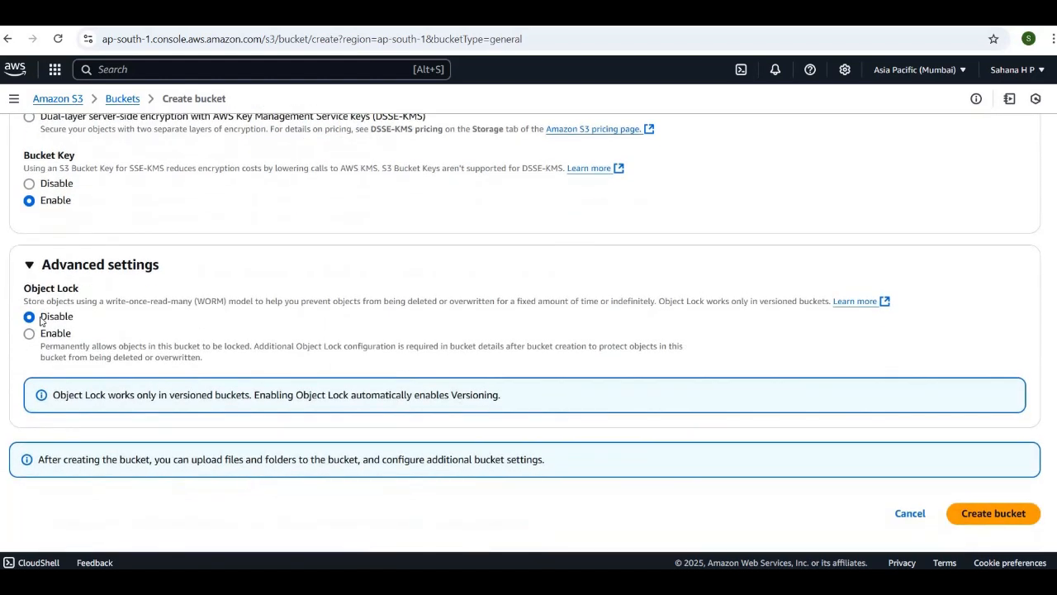
left_click(31, 266)
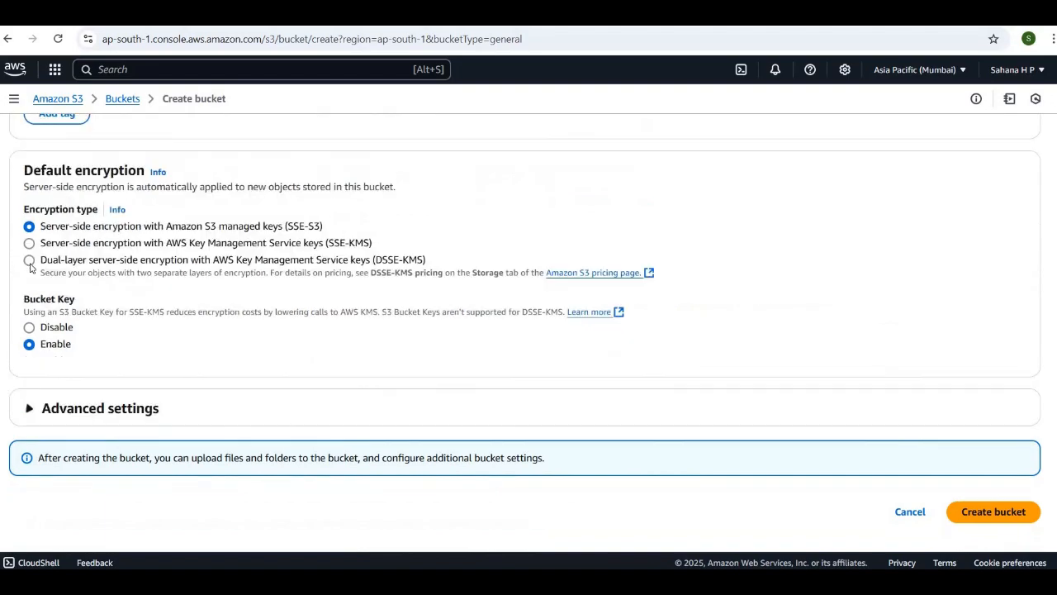
scroll(349, 240, "up", 3)
scroll(349, 240, "up", 12)
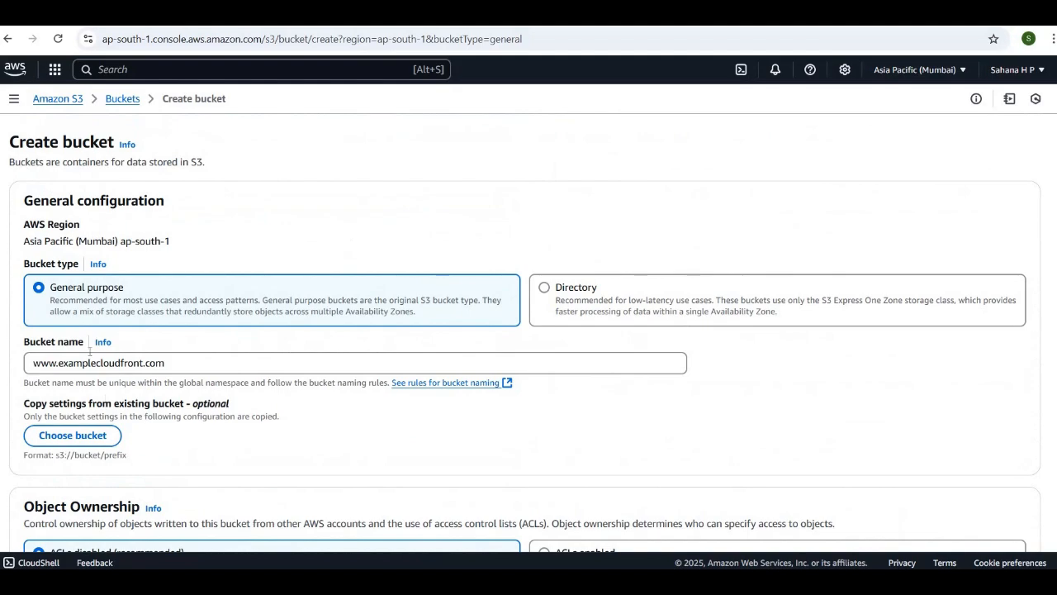
Check the configured bucket settings once more and create the bucket
scroll(327, 399, "down", 3)
scroll(327, 399, "down", 2)
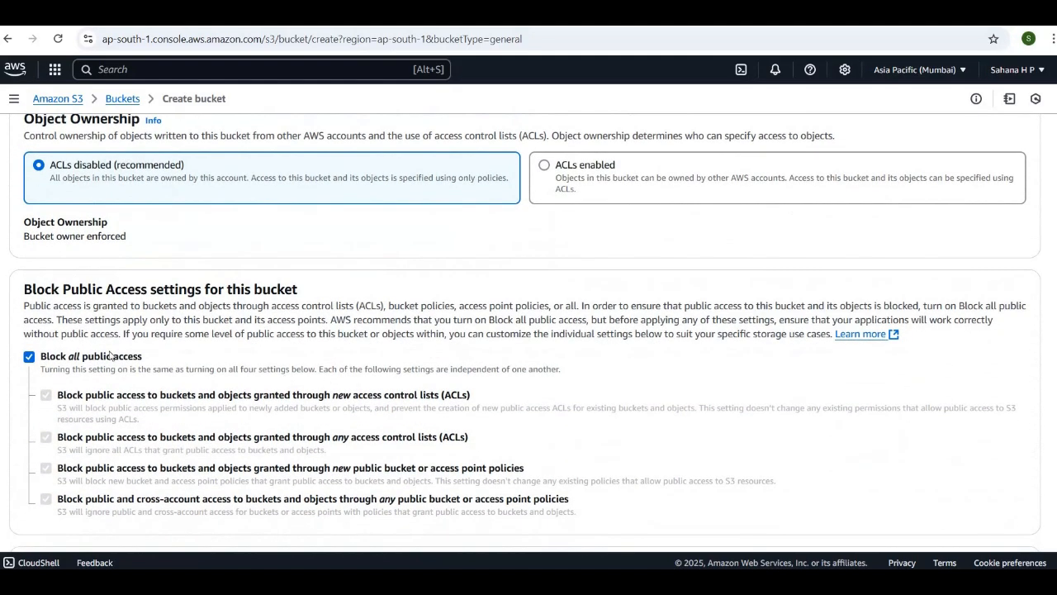
scroll(250, 354, "down", 5)
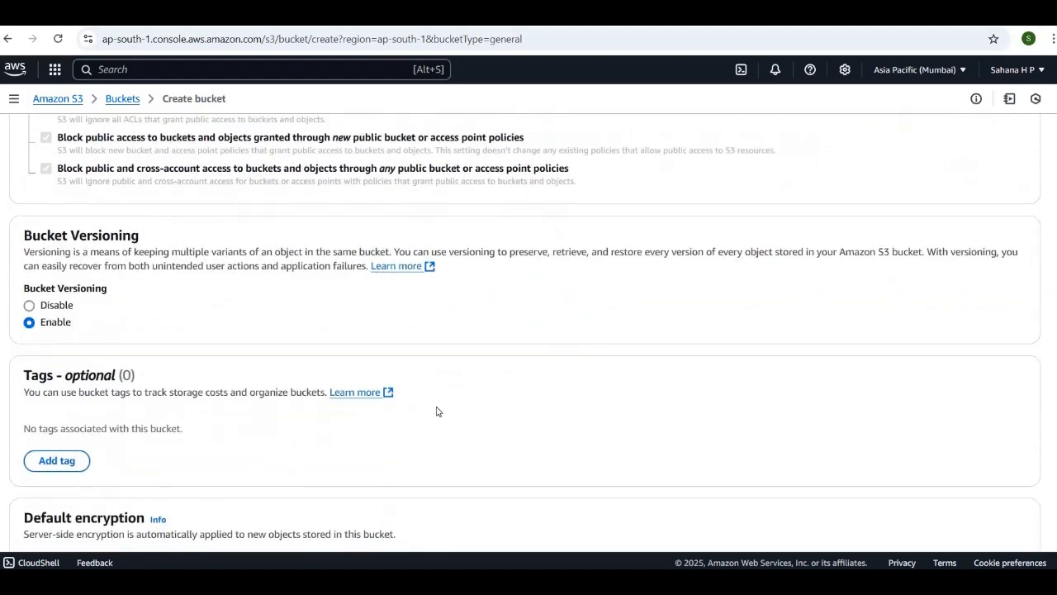
scroll(436, 411, "down", 4)
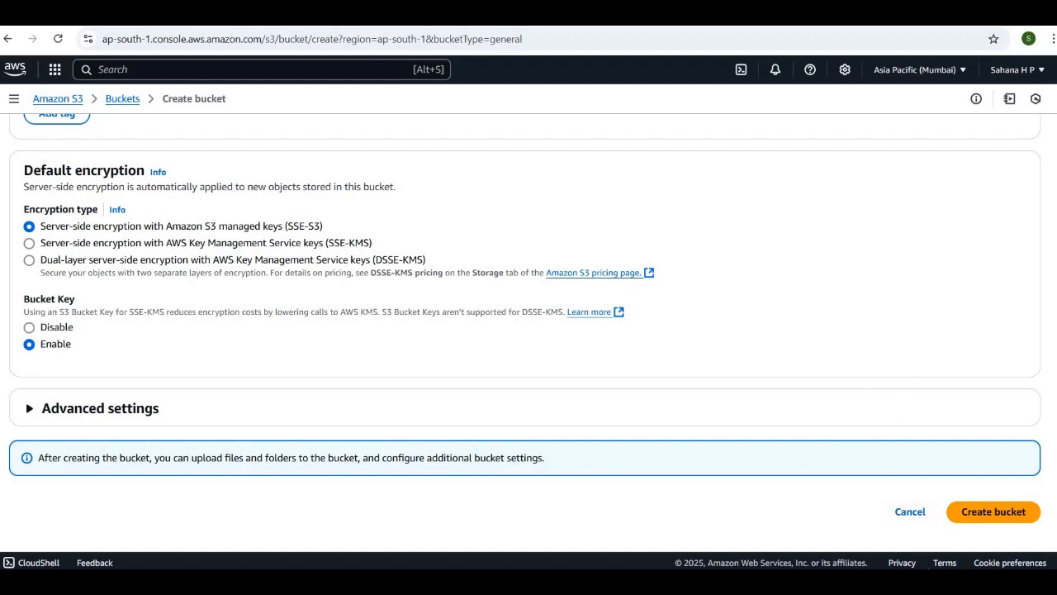
left_click(992, 518)
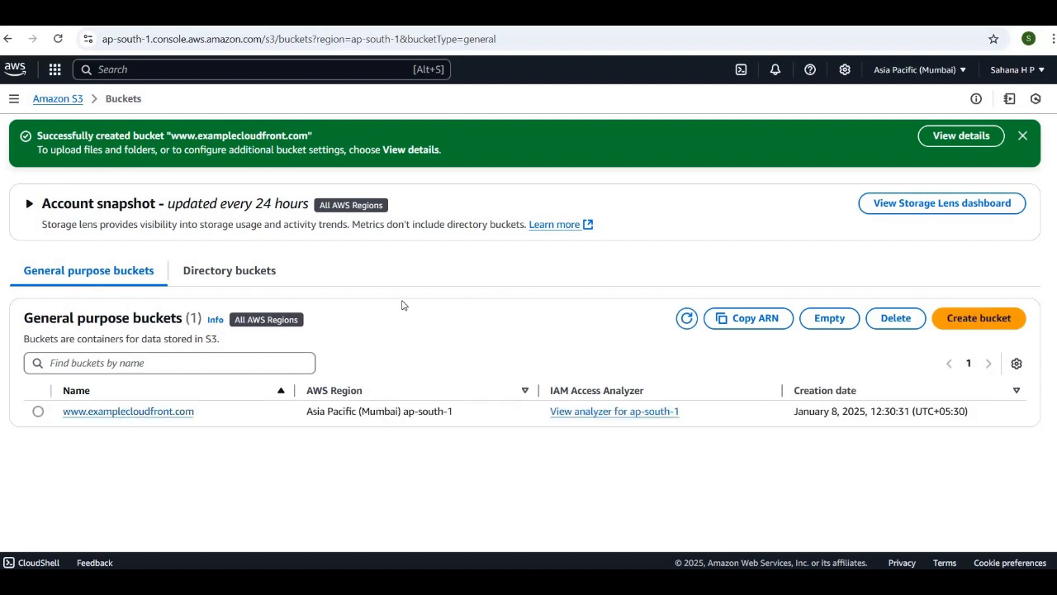
left_click(132, 412)
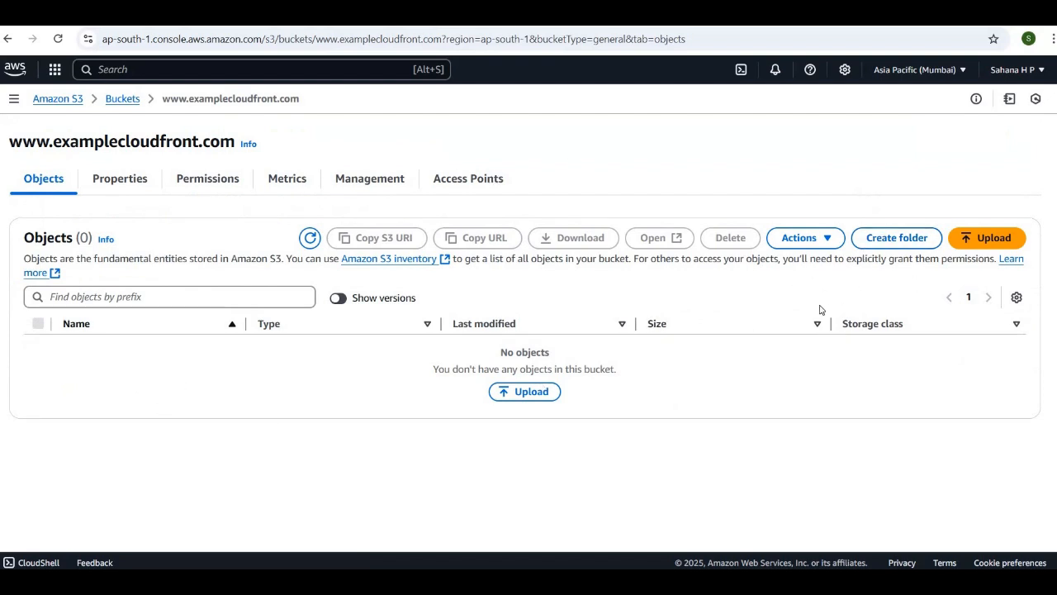
left_click(975, 243)
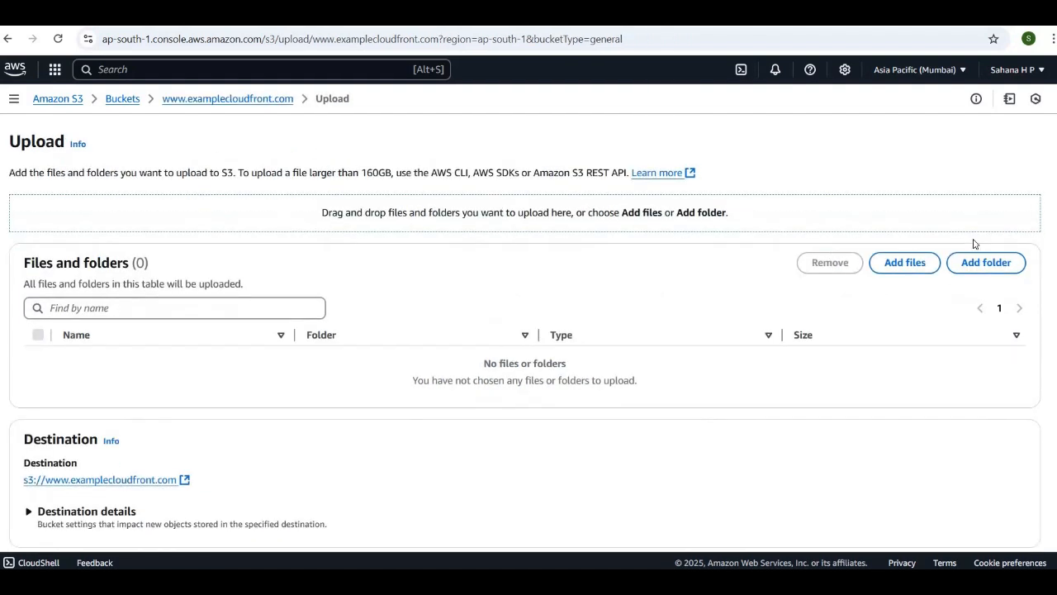
left_click(891, 272)
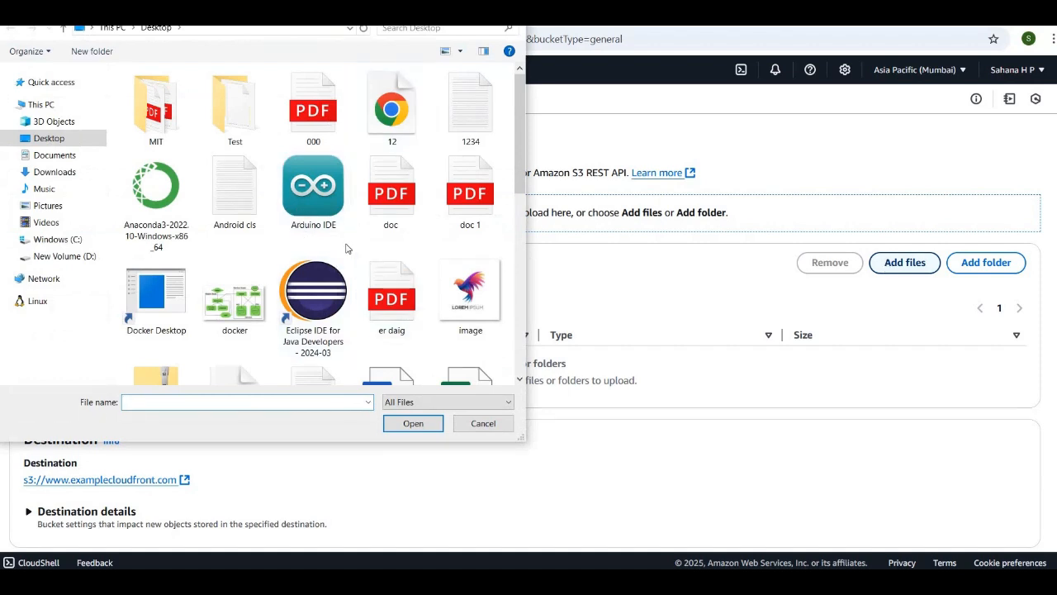
scroll(347, 247, "down", 3)
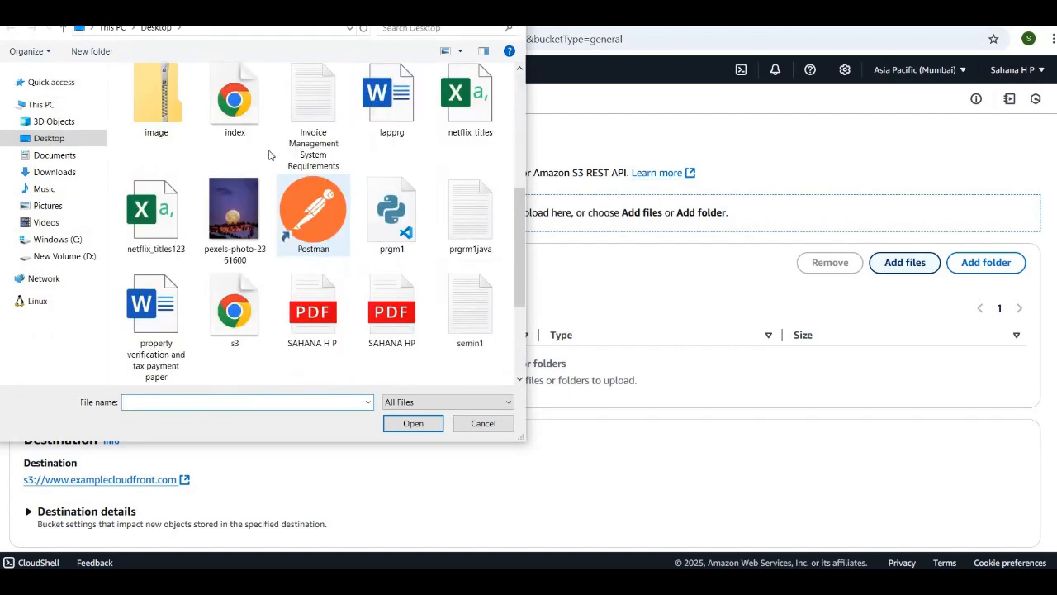
left_click(231, 108)
left_click(396, 424)
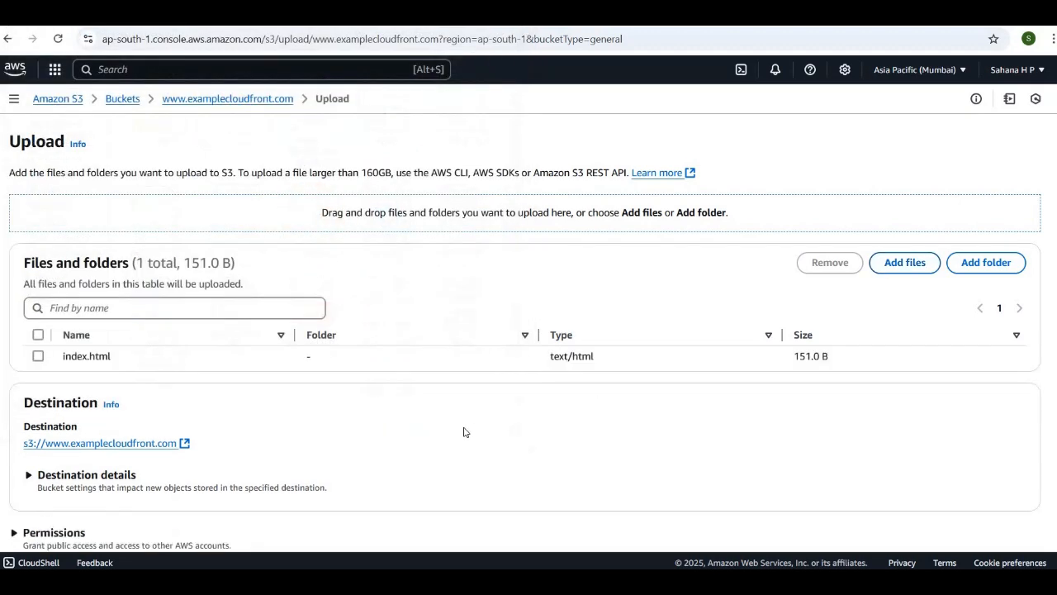
Upload index.html to the bucket and close the upload status page
scroll(464, 432, "down", 2)
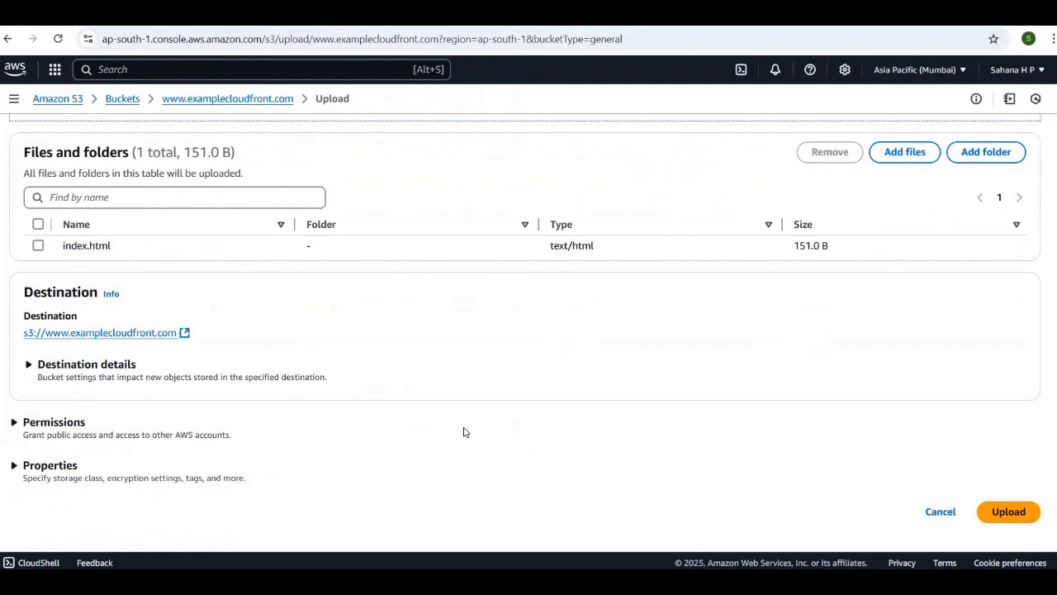
scroll(798, 523, "up", 1)
scroll(798, 517, "down", 1)
left_click(1003, 522)
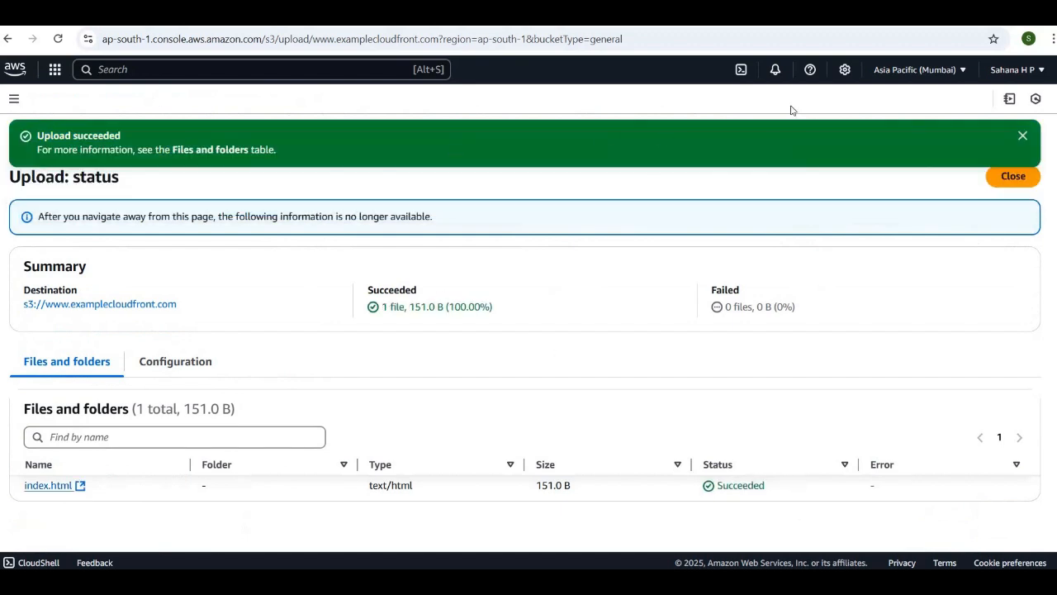
left_click(1012, 175)
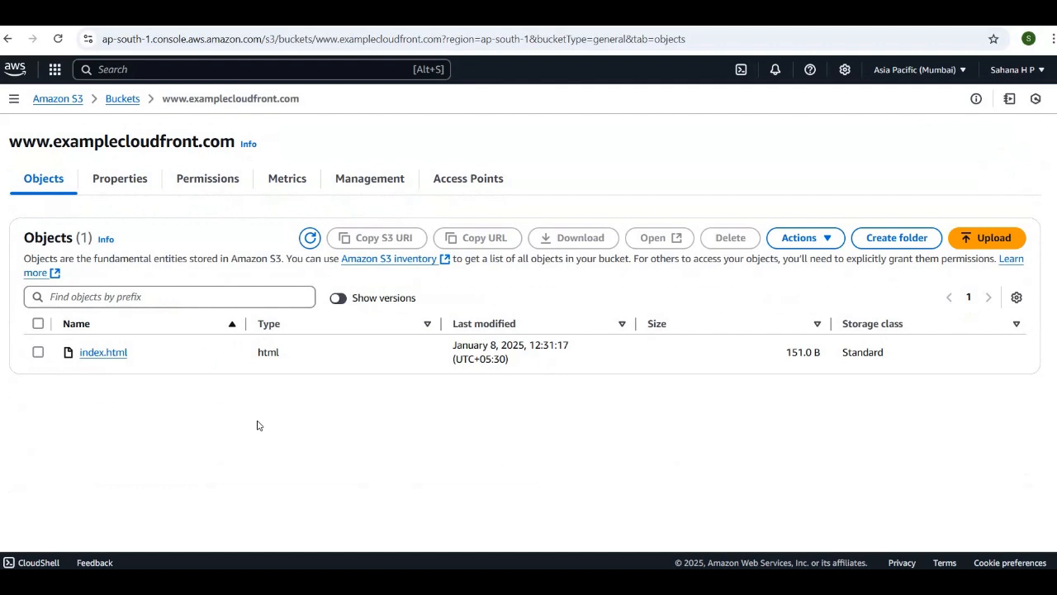
Open the static website hosting settings in the bucket's properties and enable static website hosting
left_click(119, 180)
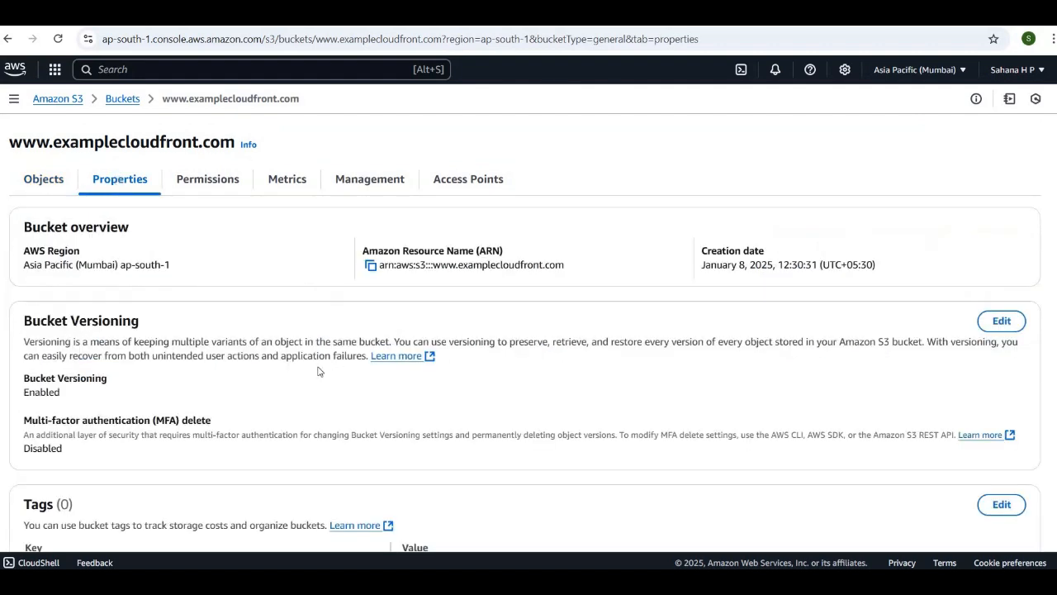
scroll(317, 369, "down", 3)
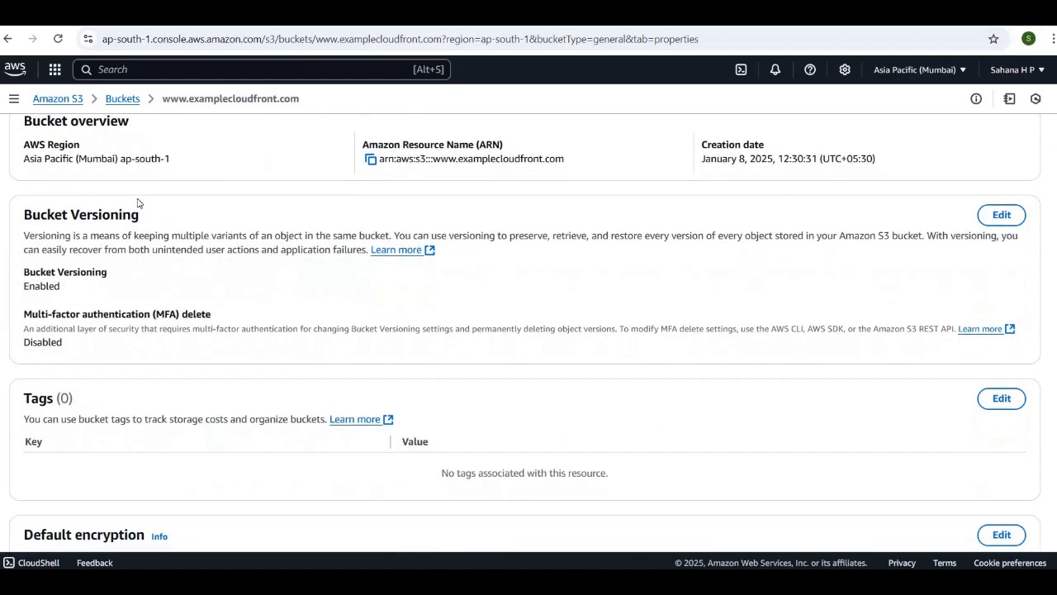
scroll(243, 367, "down", 3)
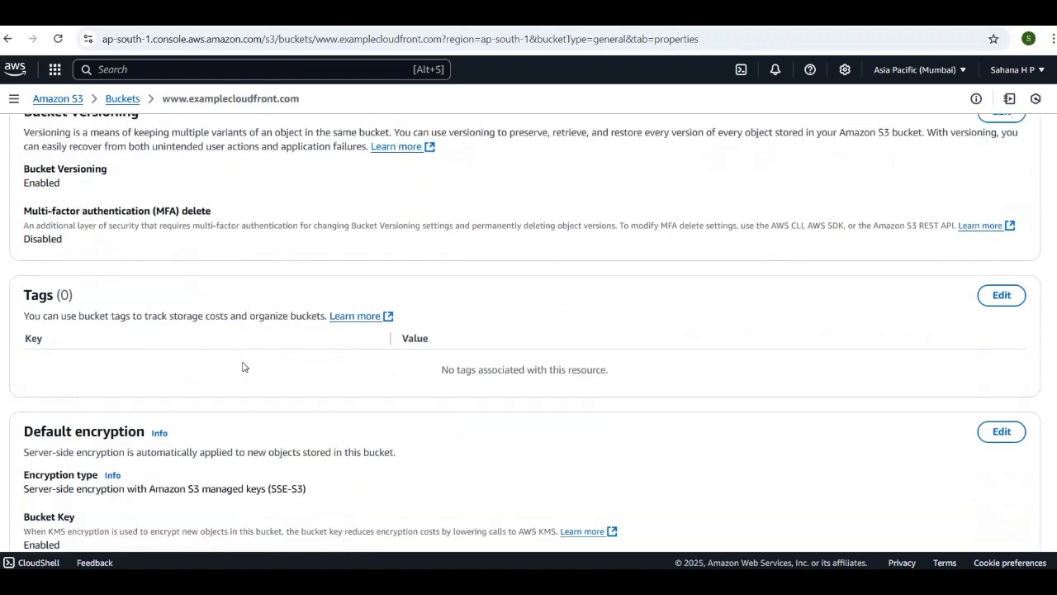
scroll(243, 366, "down", 2)
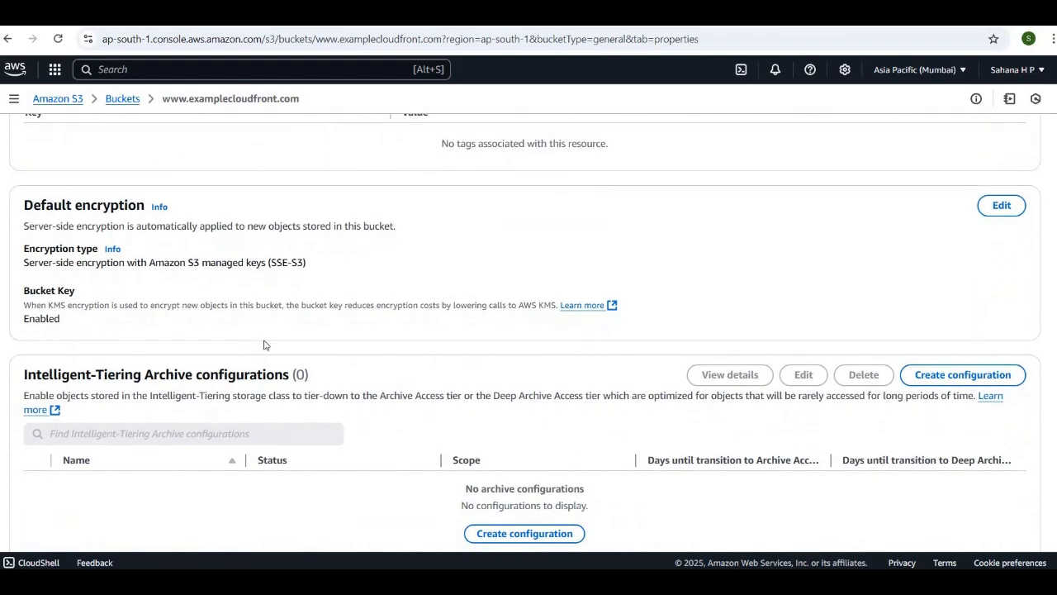
scroll(264, 343, "down", 5)
scroll(265, 344, "down", 6)
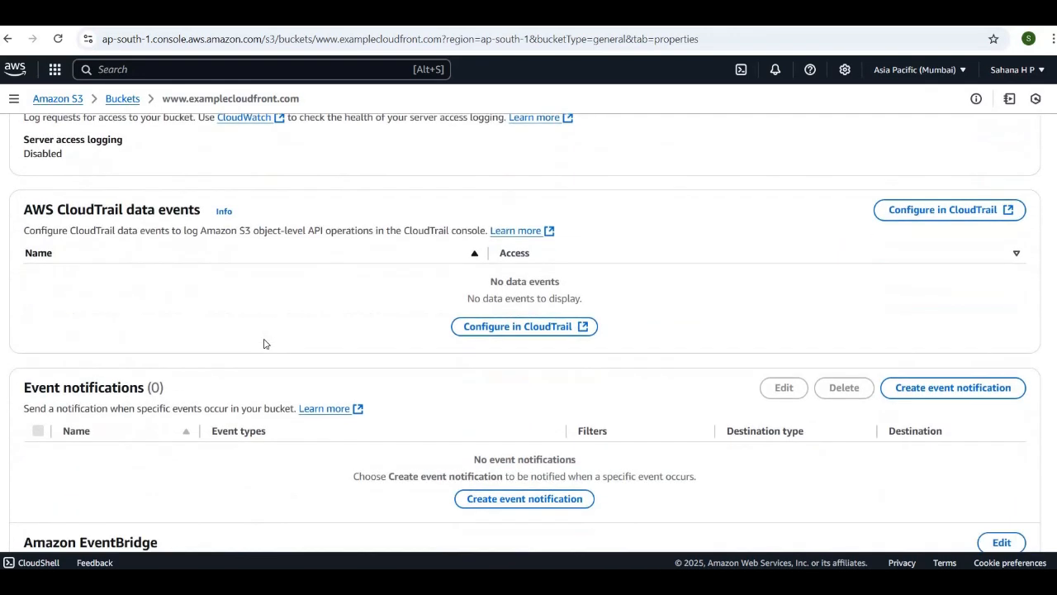
scroll(265, 343, "down", 2)
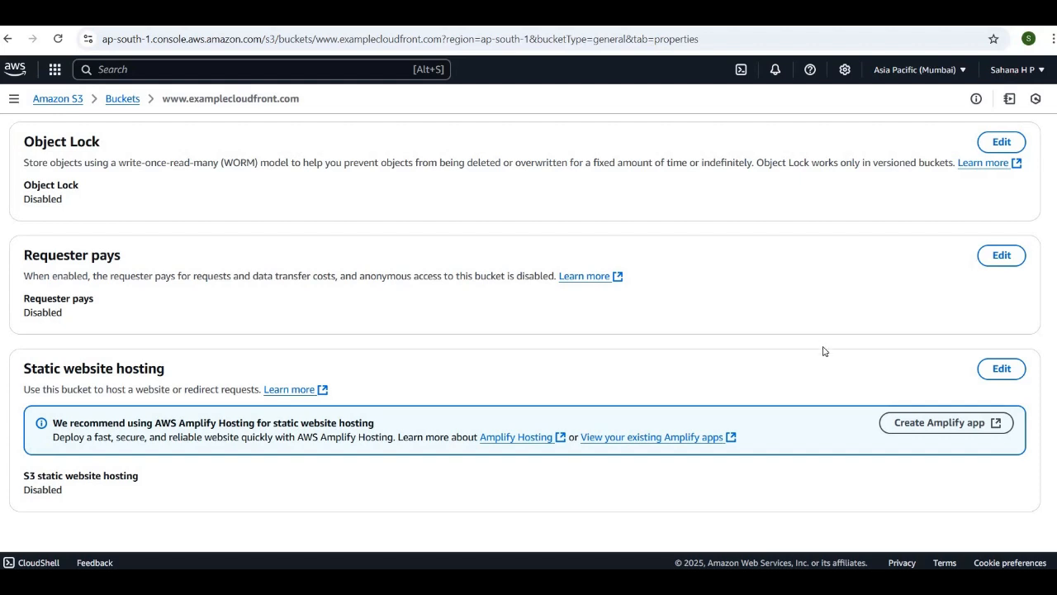
left_click(996, 371)
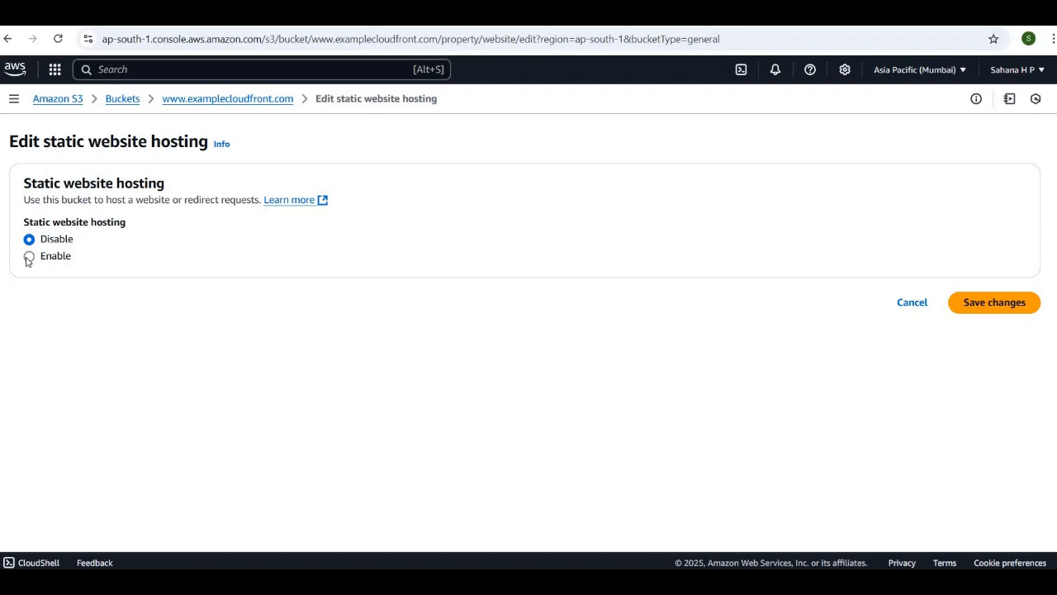
left_click(29, 257)
Set the index document for the static website to index.html
scroll(383, 352, "down", 2)
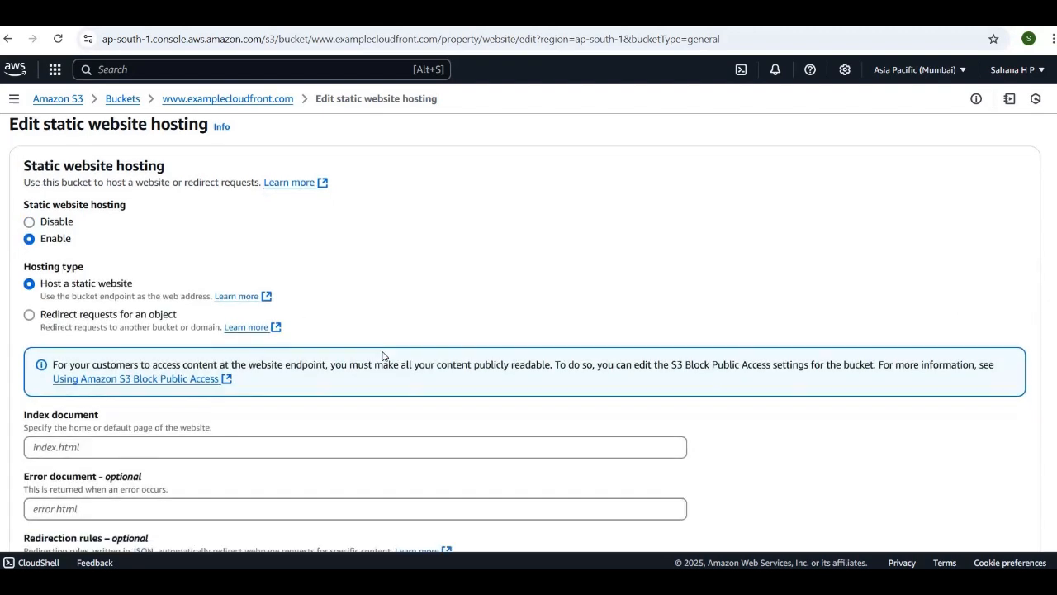
scroll(383, 352, "down", 1)
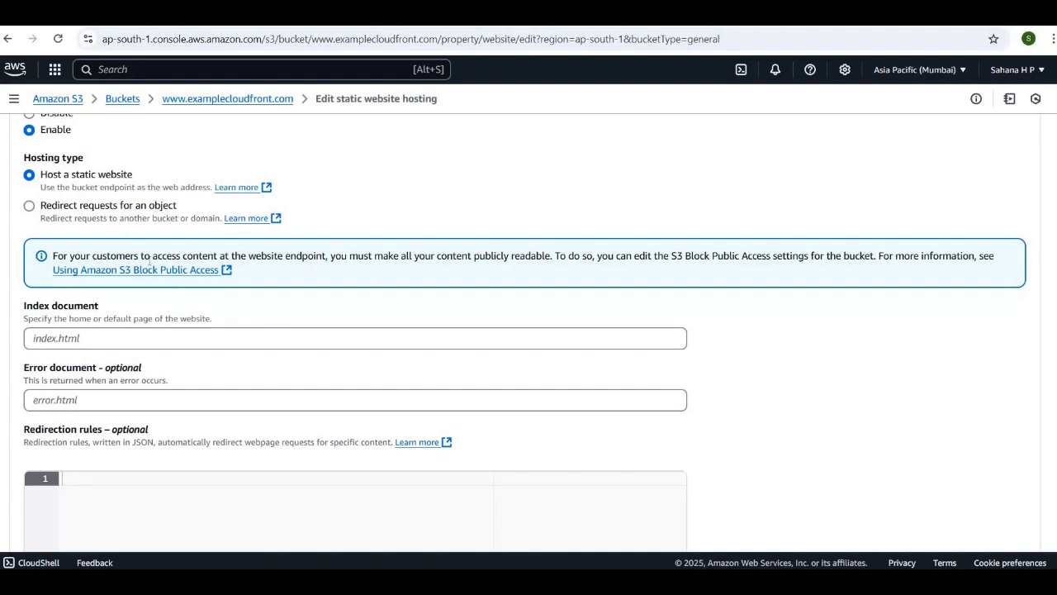
left_click(93, 341)
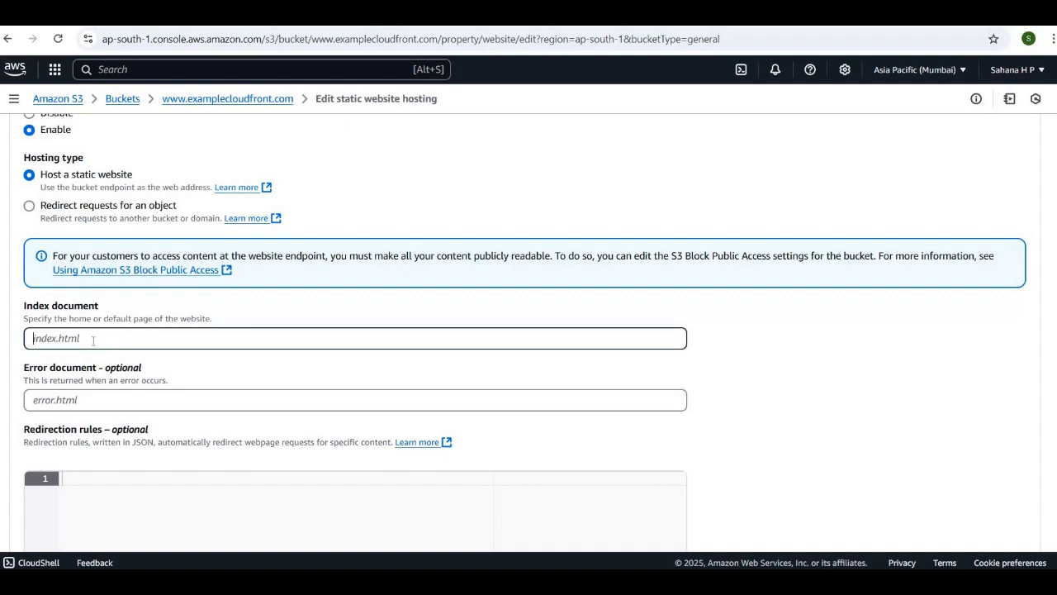
type("index.tml")
key("Left")
key("Left")
key("Left")
type("h")
left_click(308, 246)
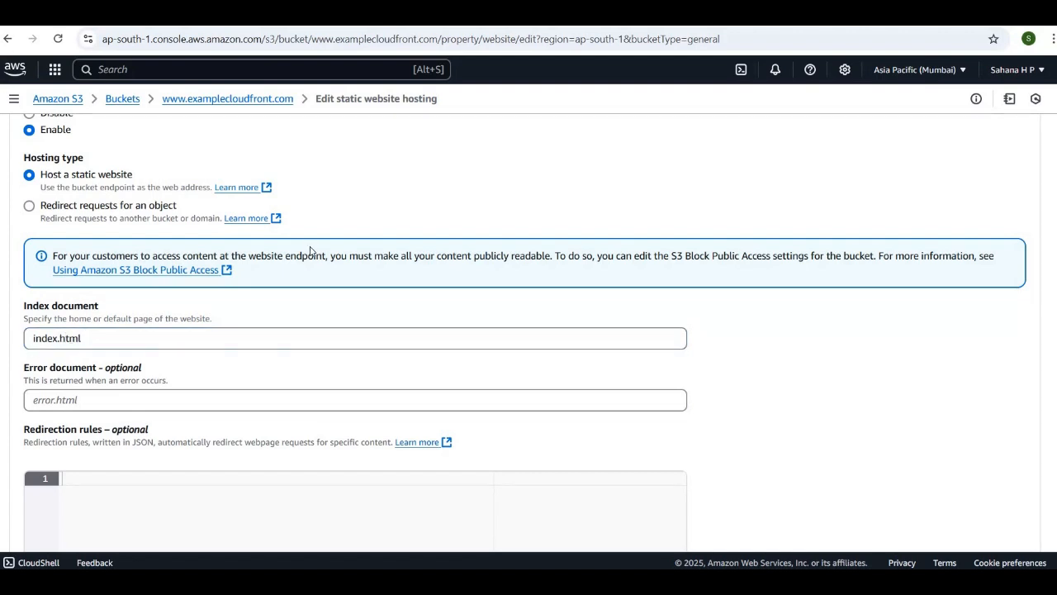
Set the error document to error.html and save the static website hosting changes
left_click(81, 400)
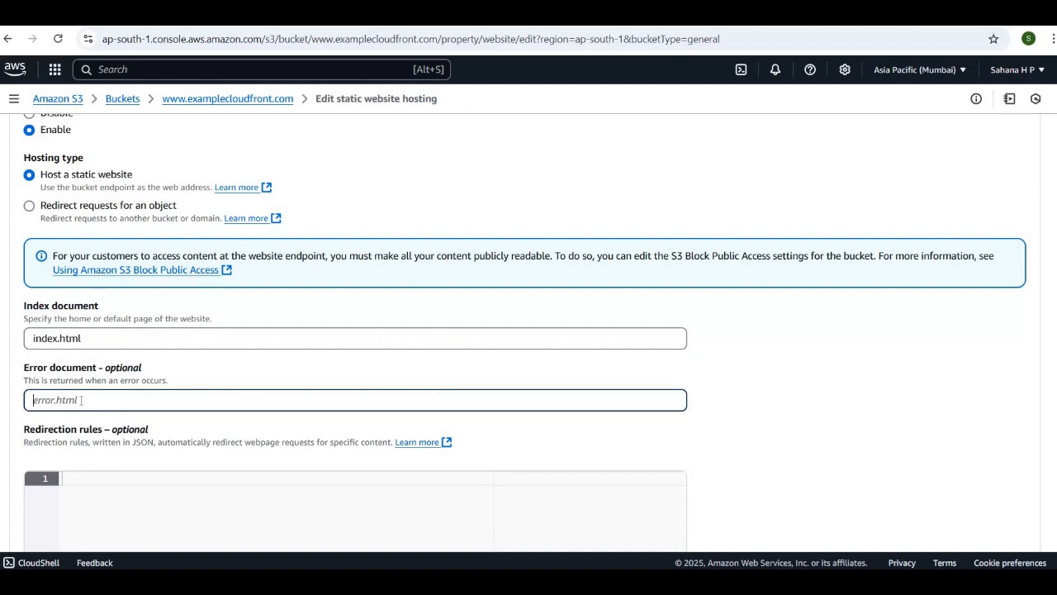
type("error.html")
scroll(235, 423, "down", 1)
scroll(235, 423, "down", 5)
scroll(235, 423, "up", 6)
scroll(236, 423, "down", 5)
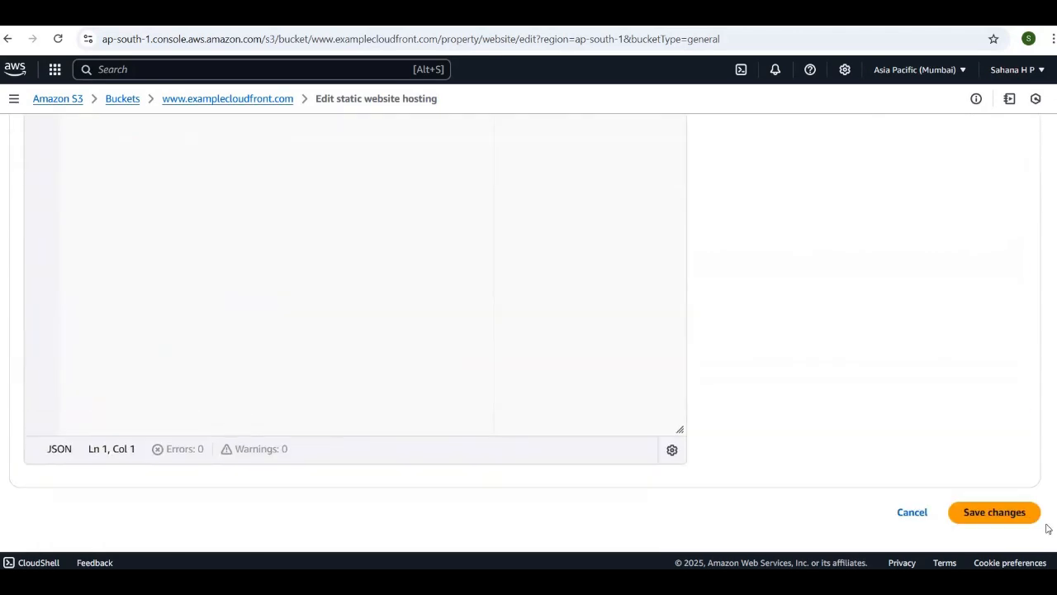
left_click(996, 510)
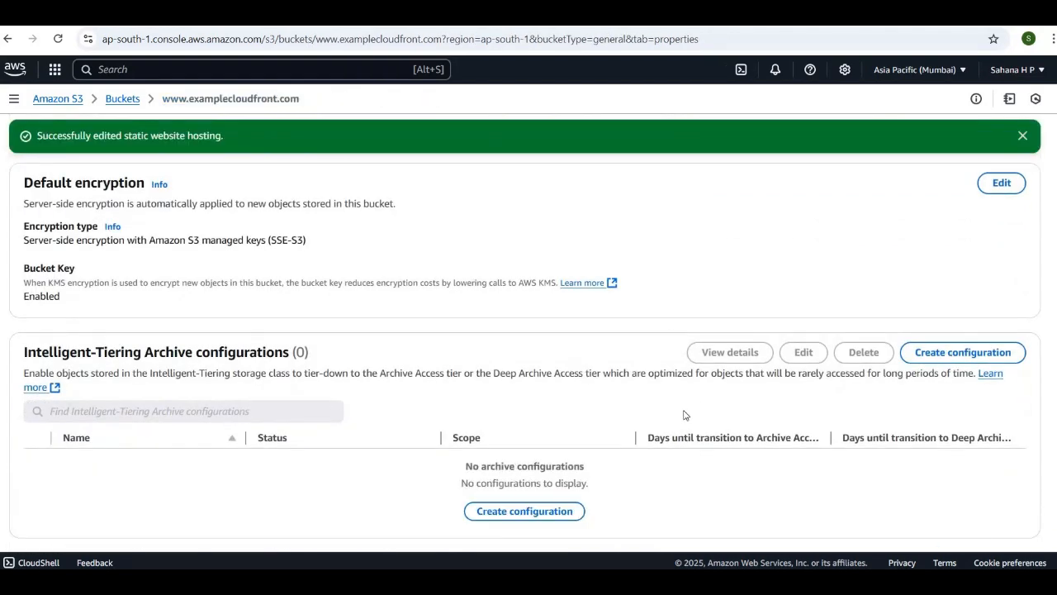
Review the bucket's properties, including the static website hosting section, and check its object list
scroll(684, 418, "down", 3)
scroll(684, 418, "up", 6)
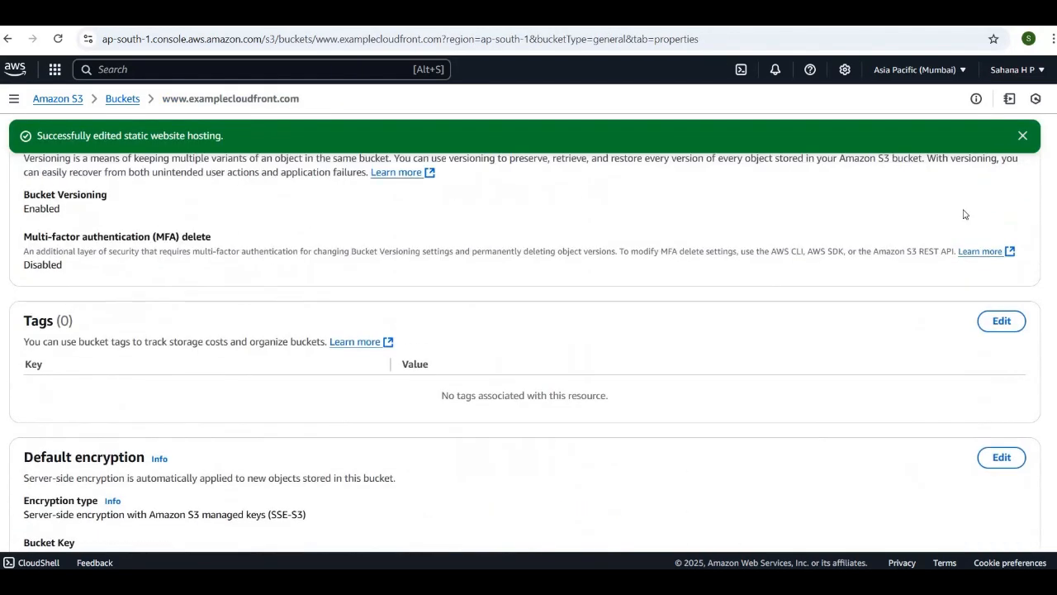
scroll(823, 335, "up", 3)
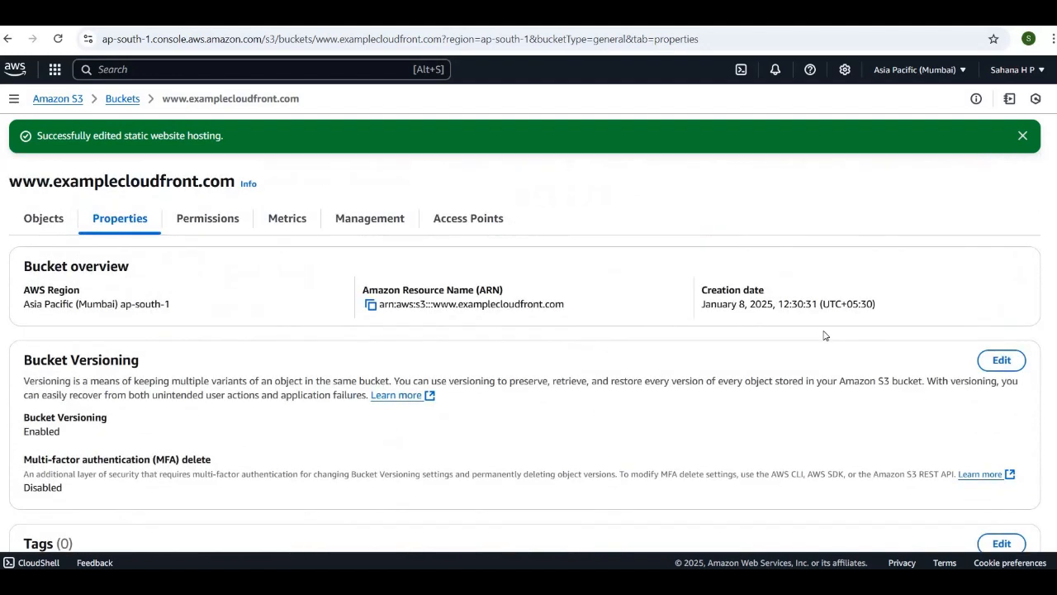
scroll(330, 362, "down", 5)
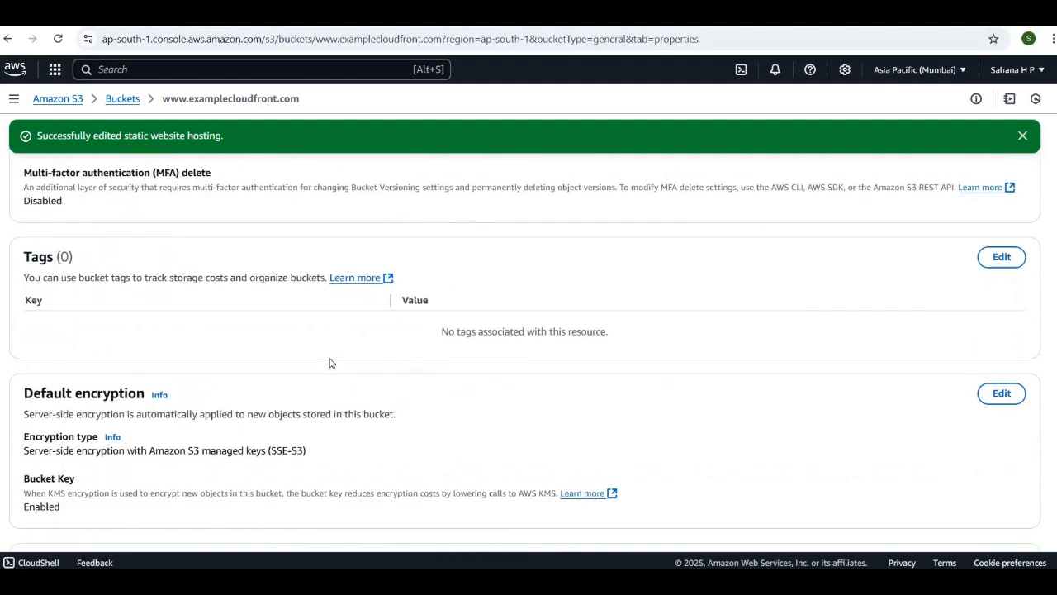
scroll(330, 364, "down", 3)
scroll(330, 361, "up", 8)
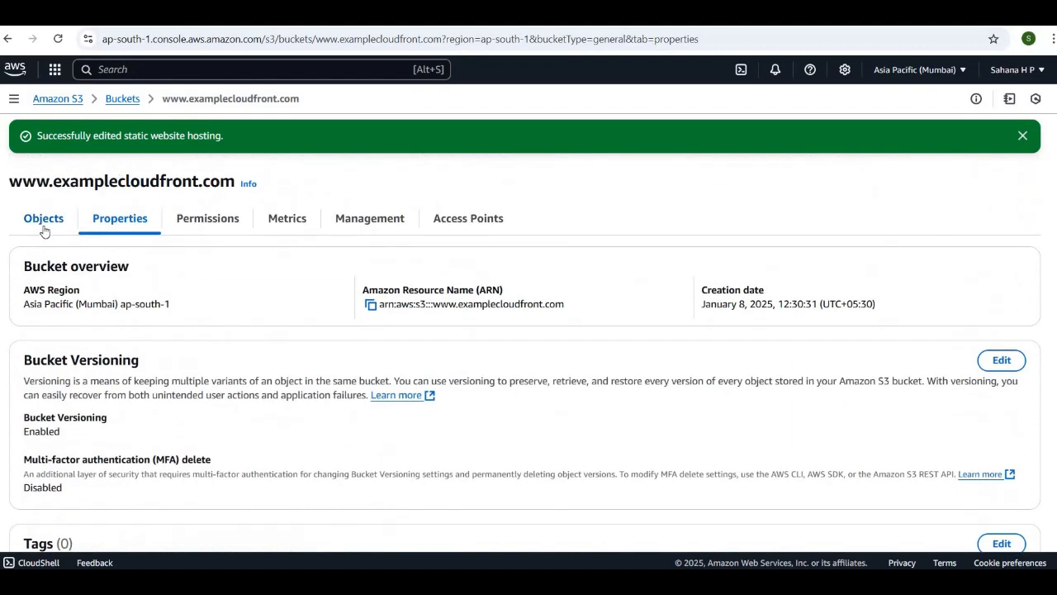
scroll(521, 342, "down", 10)
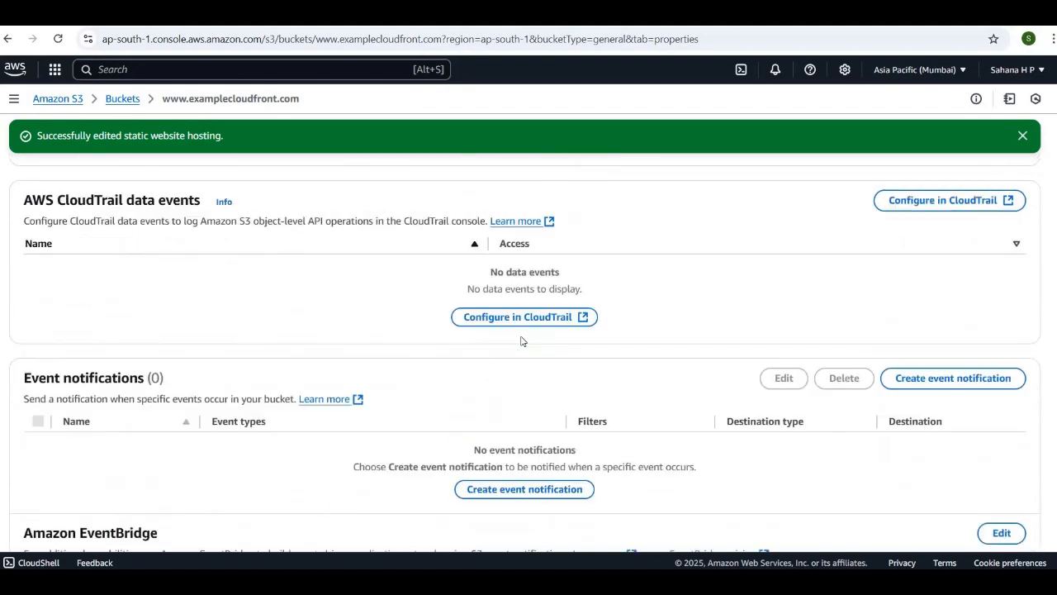
scroll(521, 342, "down", 2)
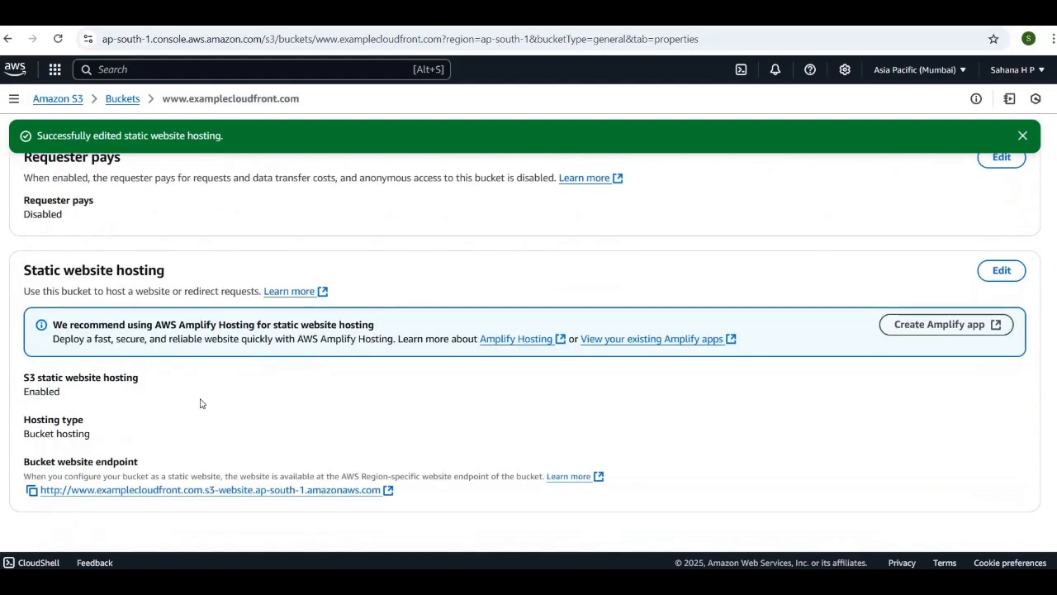
scroll(201, 403, "up", 2)
scroll(200, 403, "up", 10)
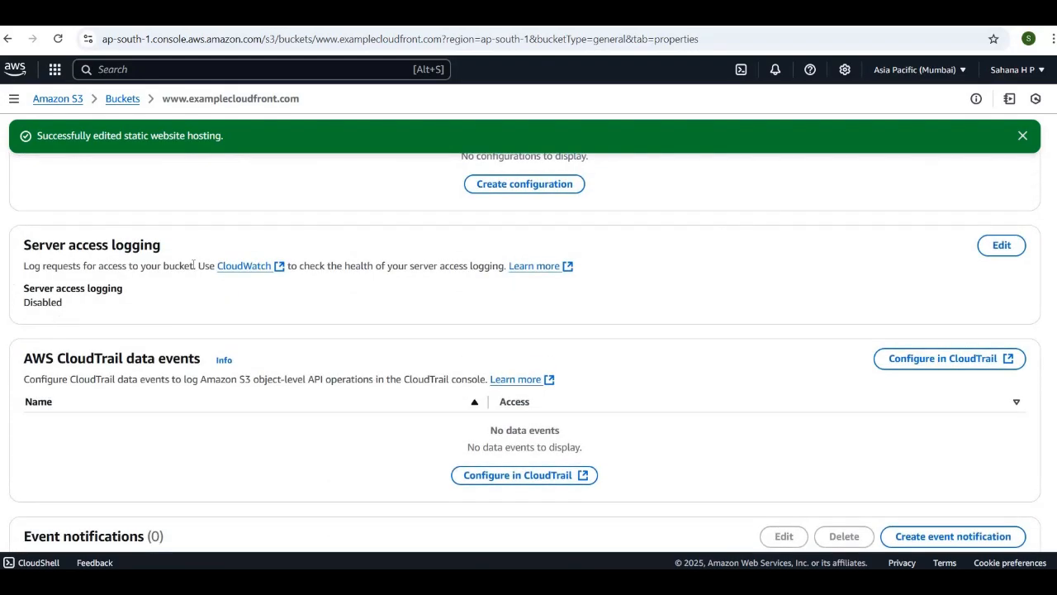
scroll(193, 263, "up", 8)
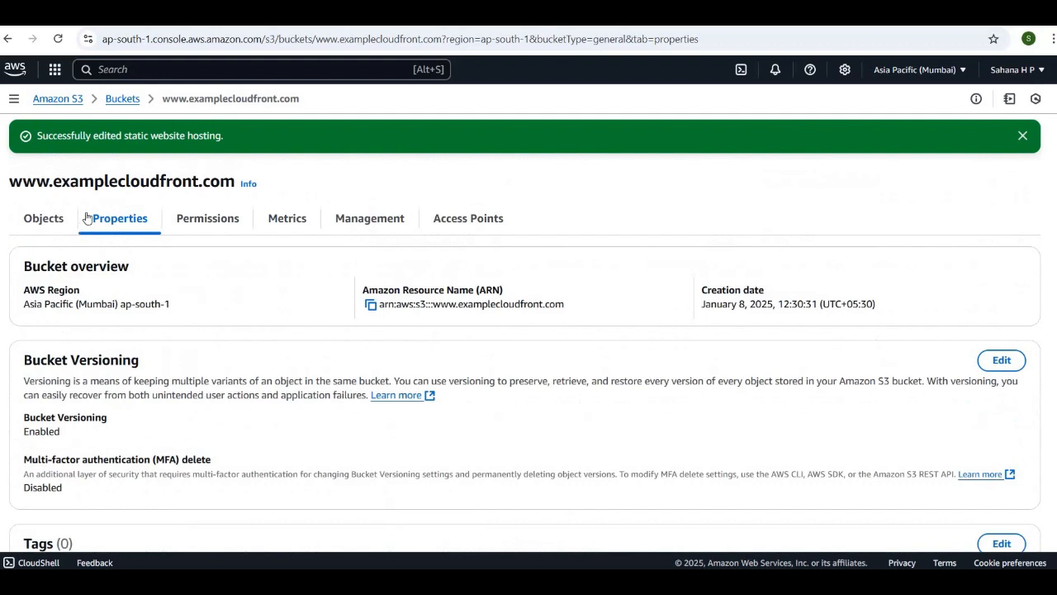
left_click(61, 218)
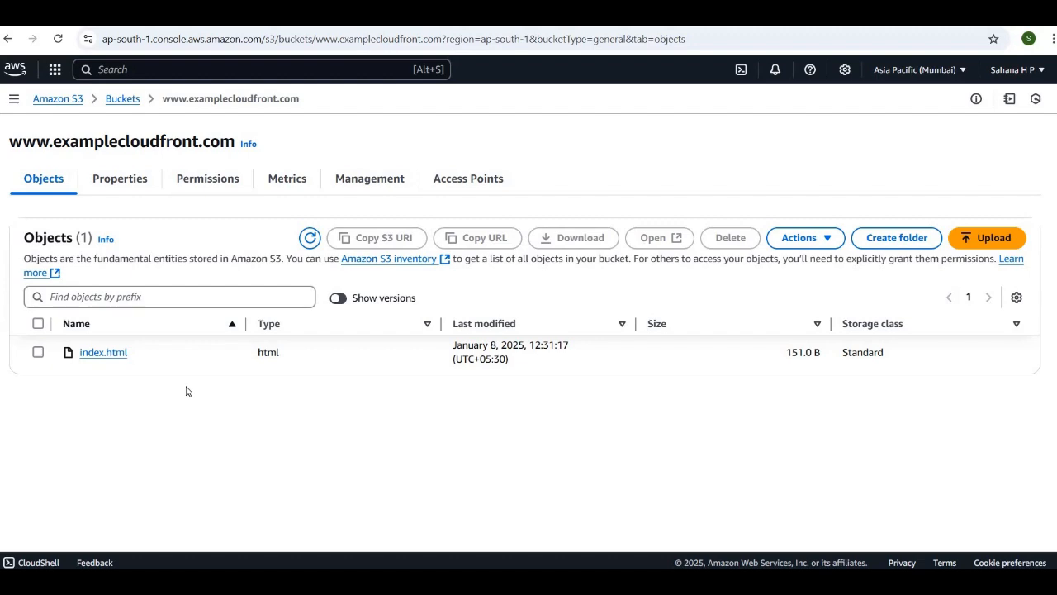
Copy the bucket website endpoint from the static website hosting properties and open it in a new browser tab
left_click(124, 183)
scroll(297, 375, "down", 5)
scroll(301, 376, "down", 15)
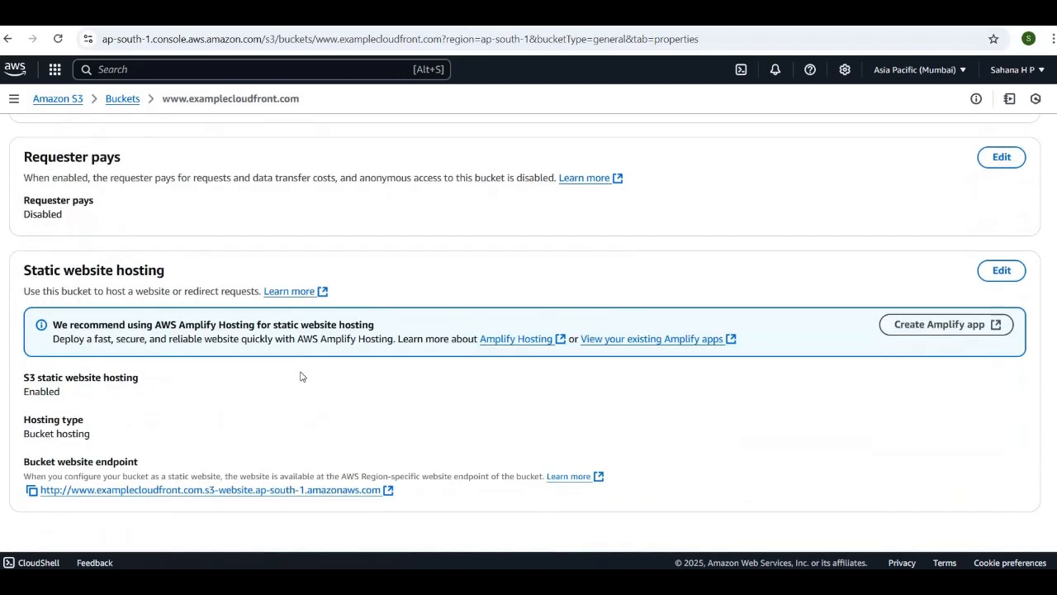
left_click(32, 492)
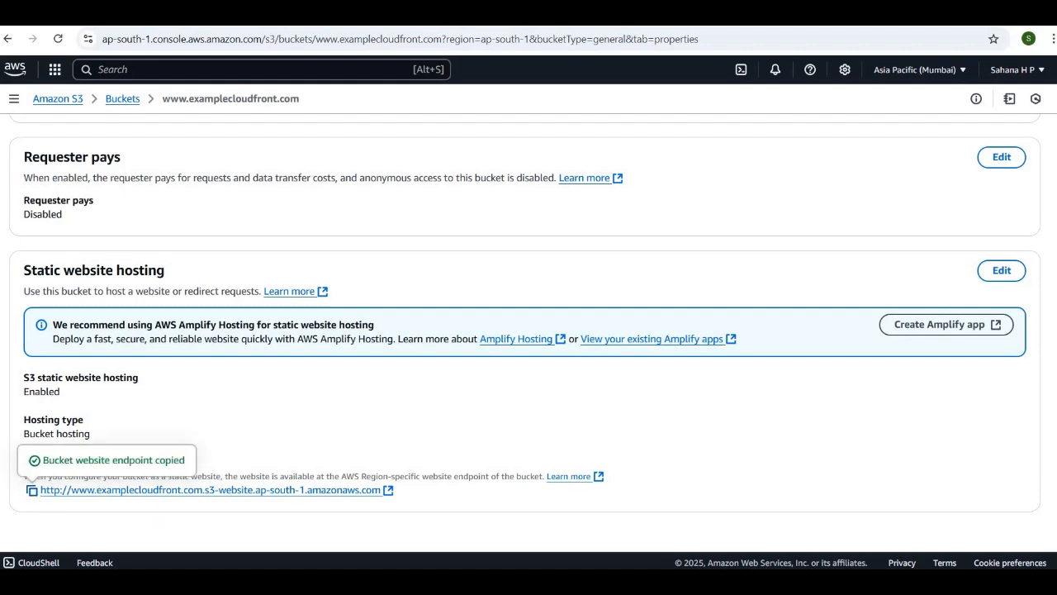
key("ctrl+t")
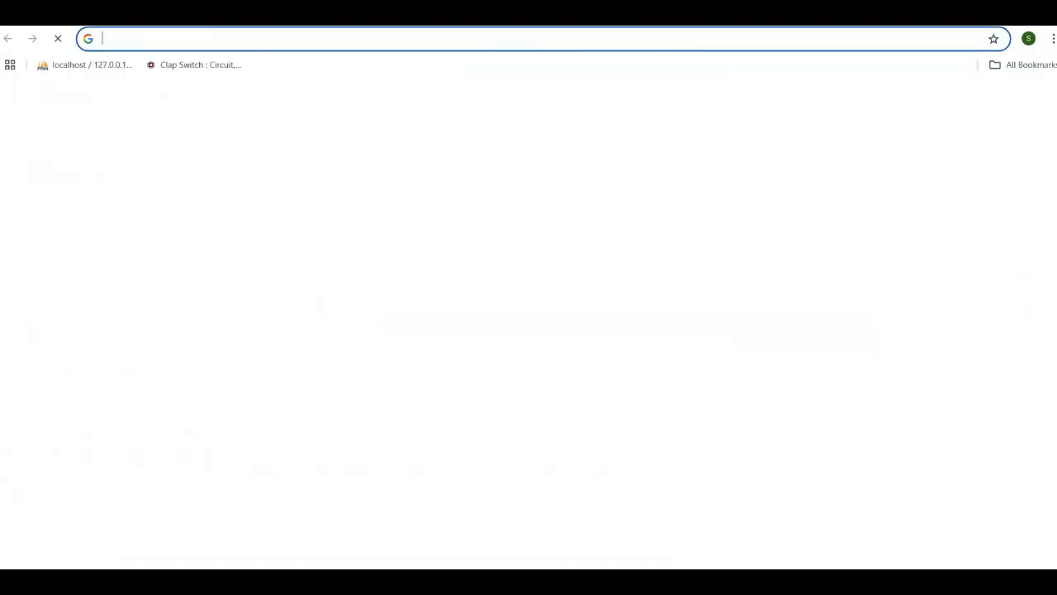
left_click(360, 37)
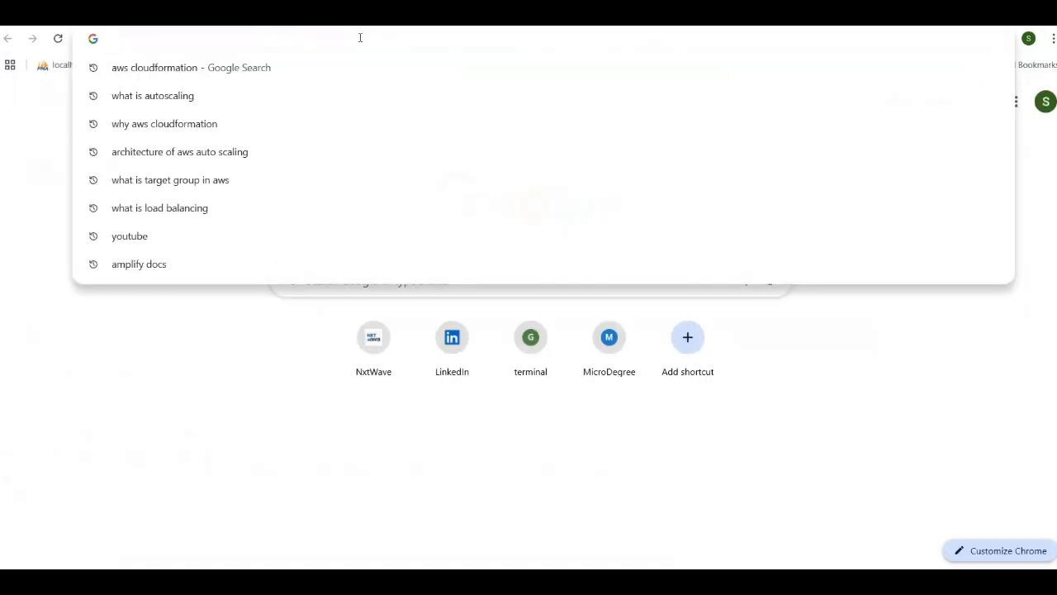
key("ctrl+v")
key("Return")
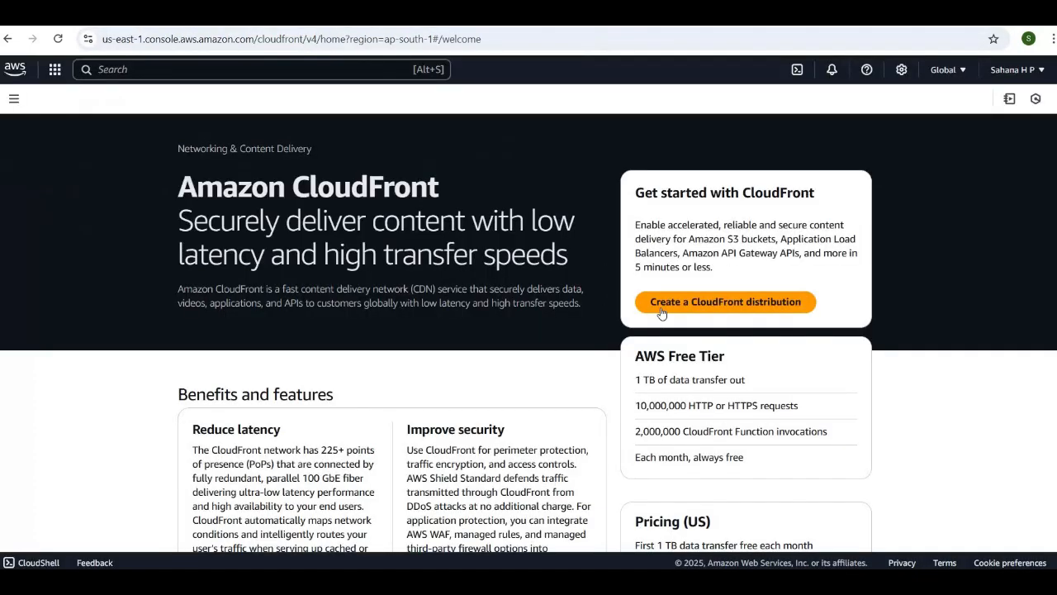
left_click(662, 306)
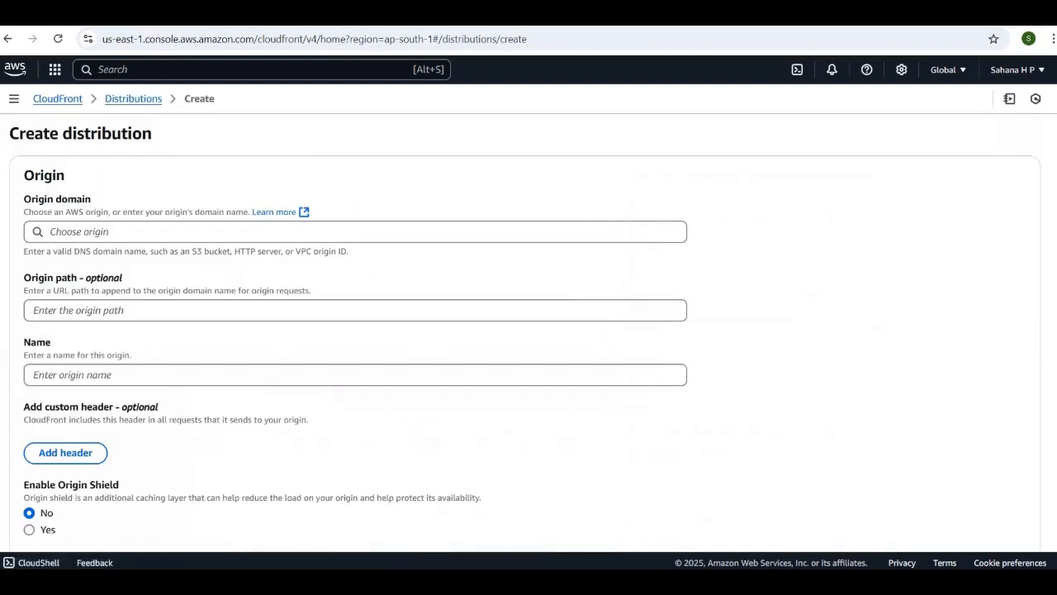
scroll(141, 229, "down", 1)
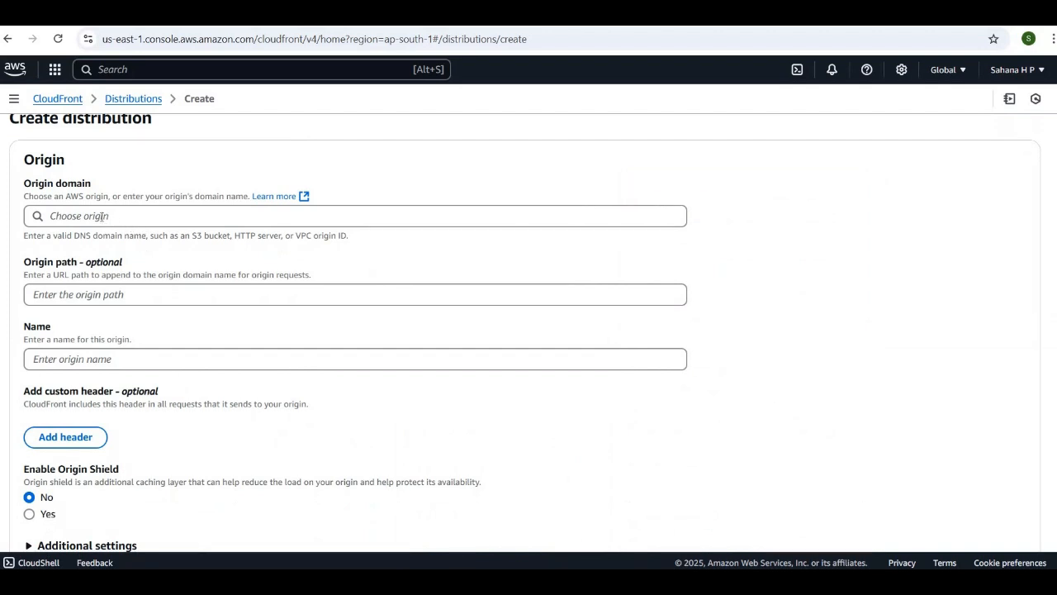
left_click(102, 216)
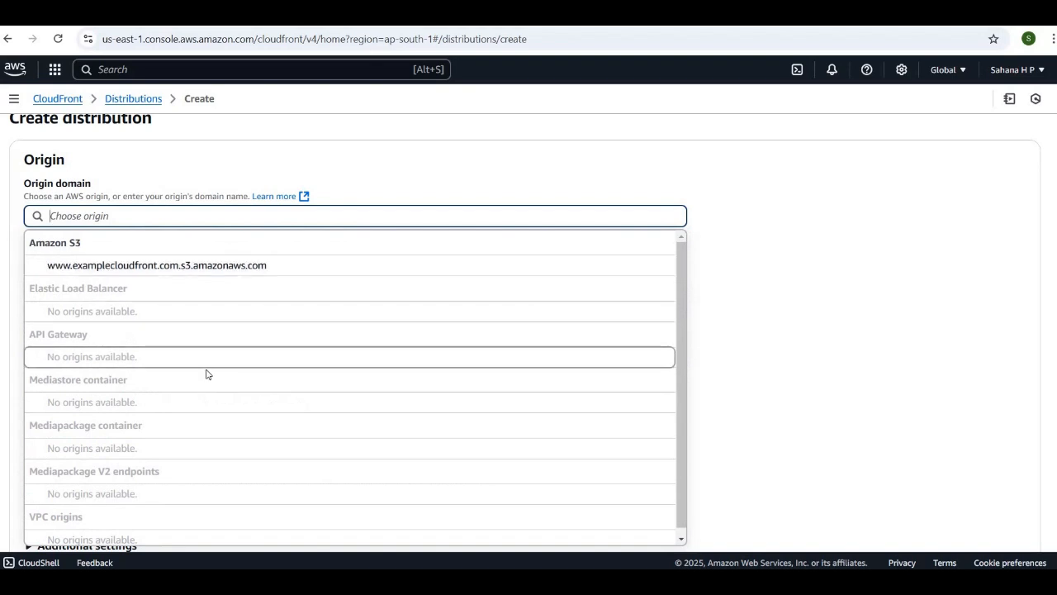
scroll(206, 374, "down", 1)
scroll(206, 374, "up", 1)
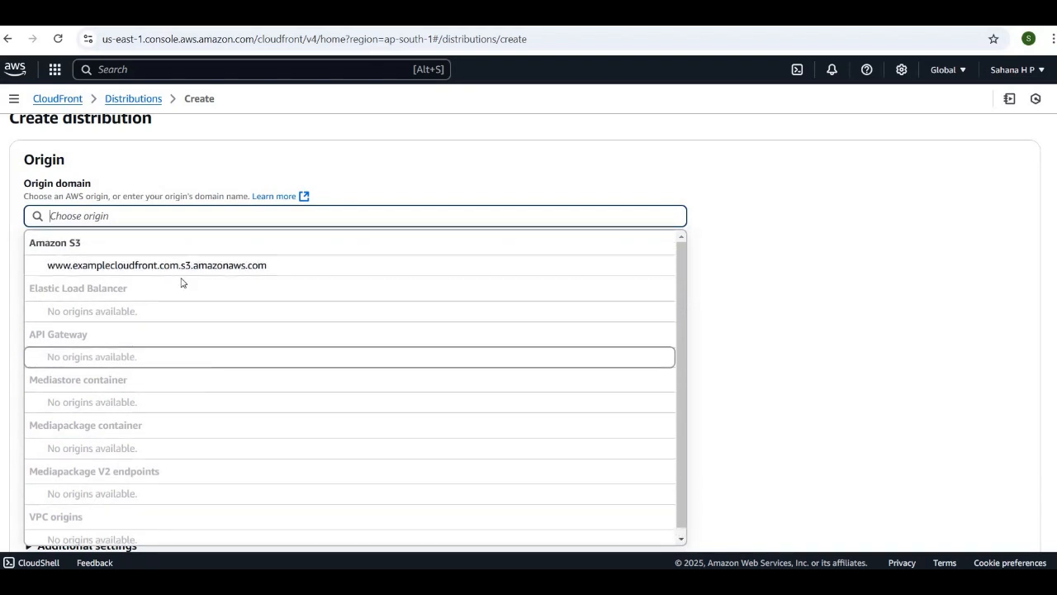
left_click(274, 269)
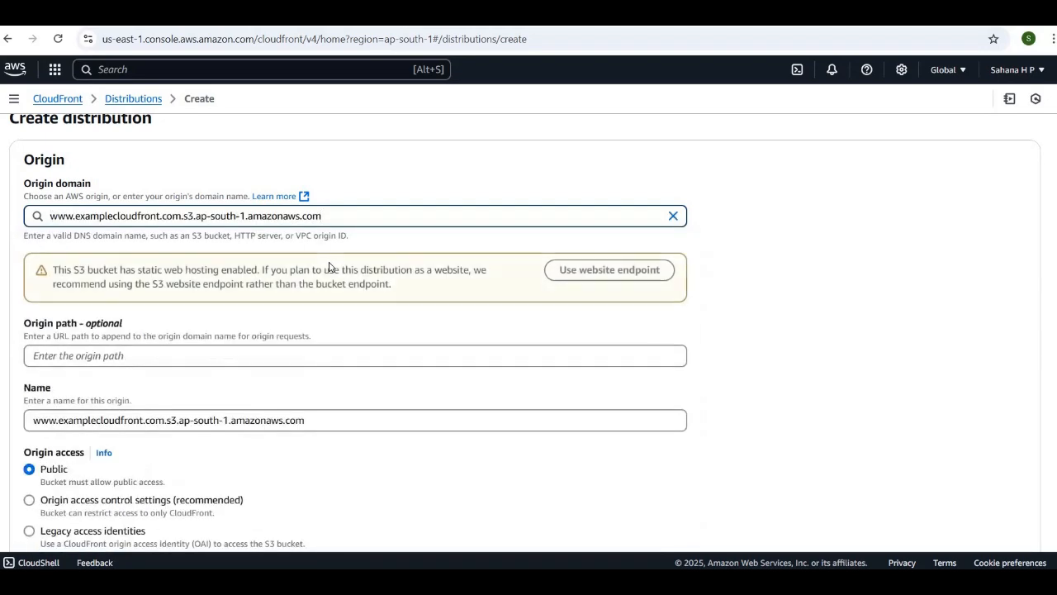
scroll(328, 267, "down", 2)
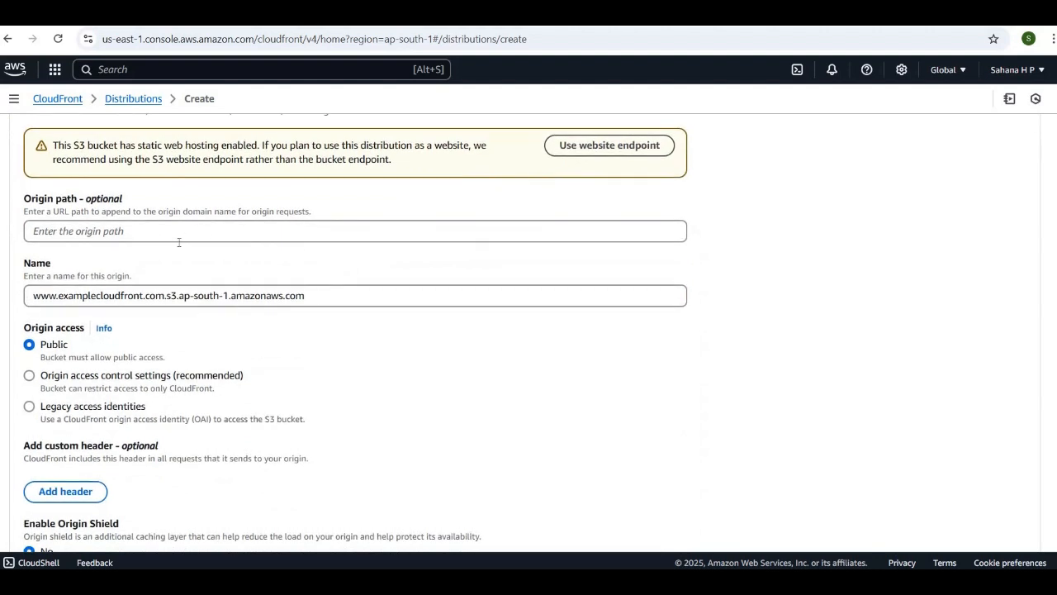
scroll(179, 242, "down", 1)
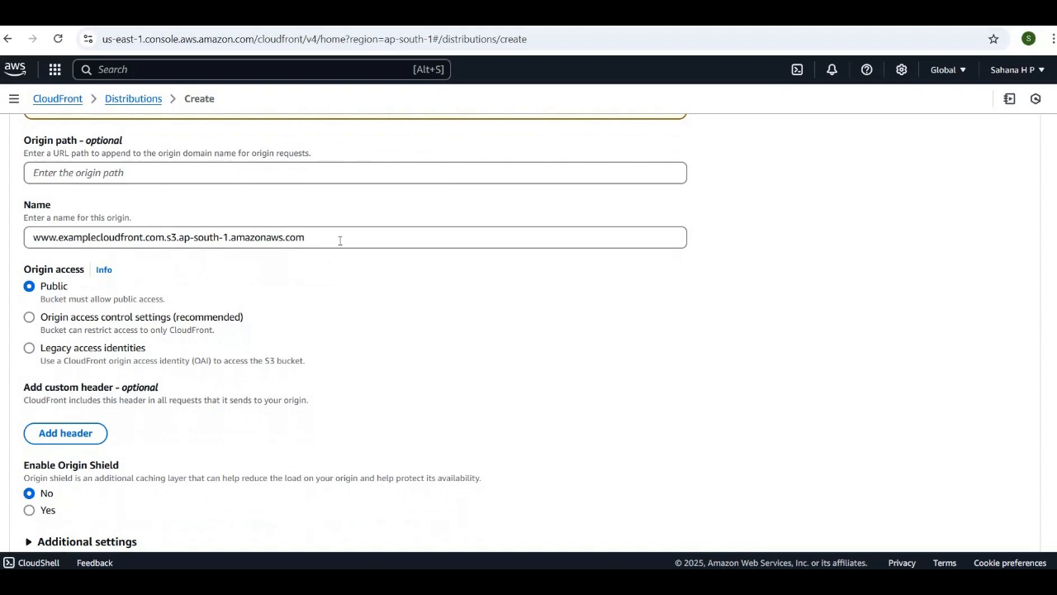
scroll(347, 271, "up", 2)
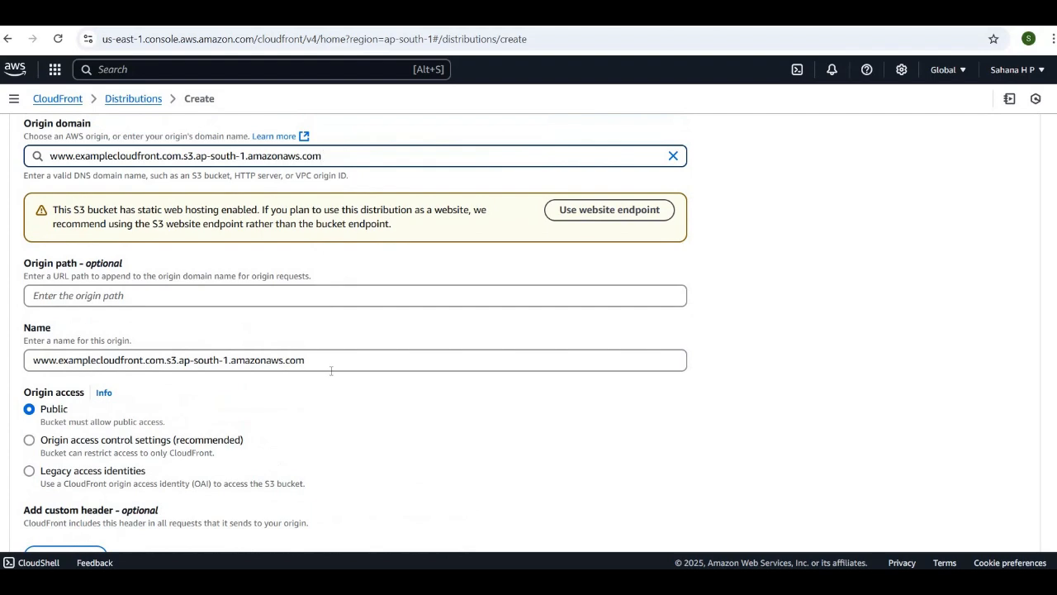
scroll(331, 371, "down", 2)
scroll(331, 372, "down", 1)
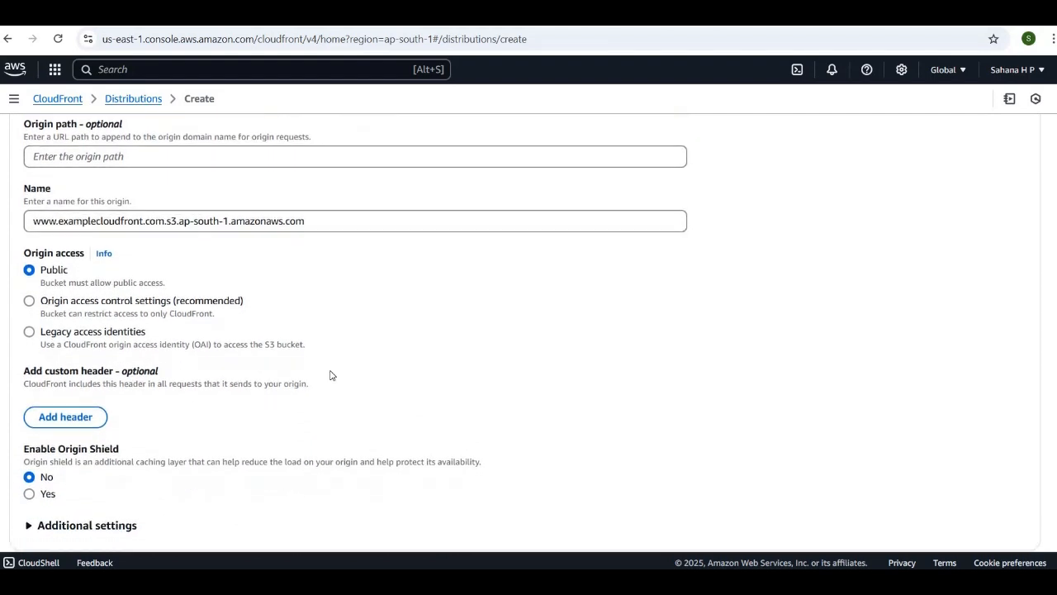
scroll(330, 375, "down", 1)
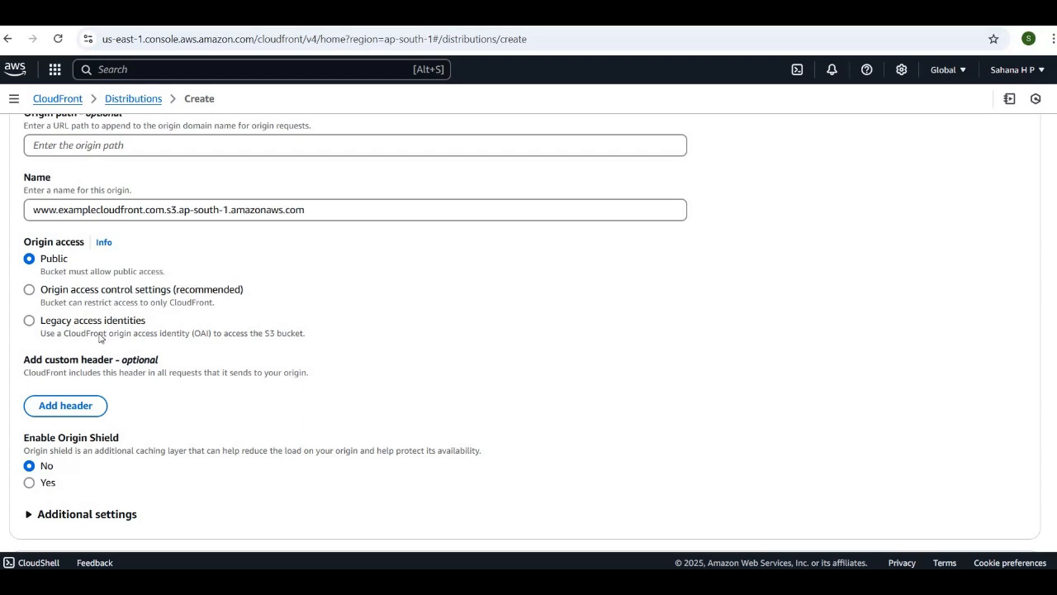
scroll(101, 337, "down", 1)
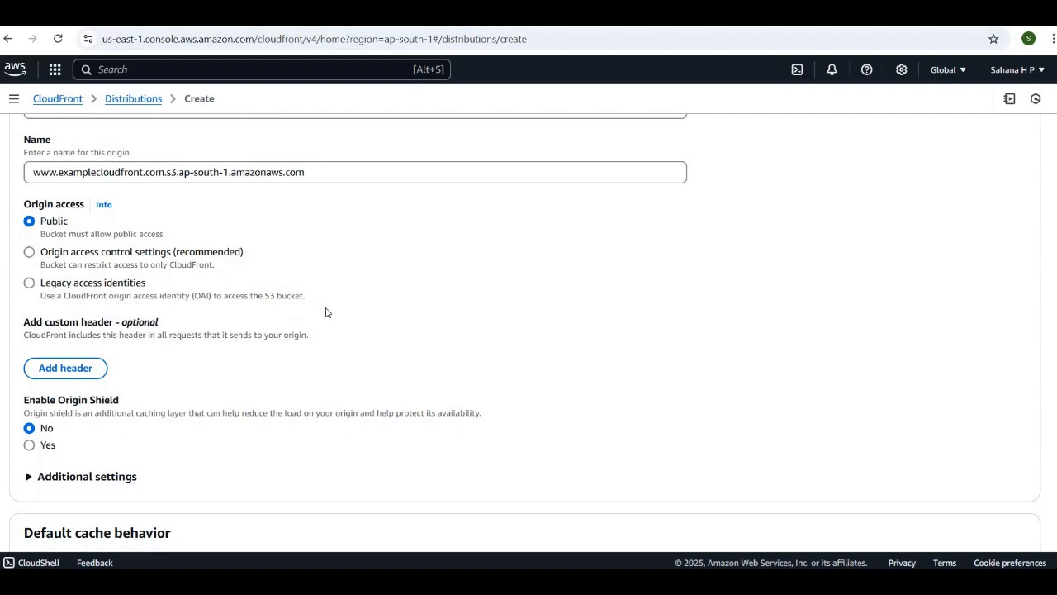
left_click(30, 283)
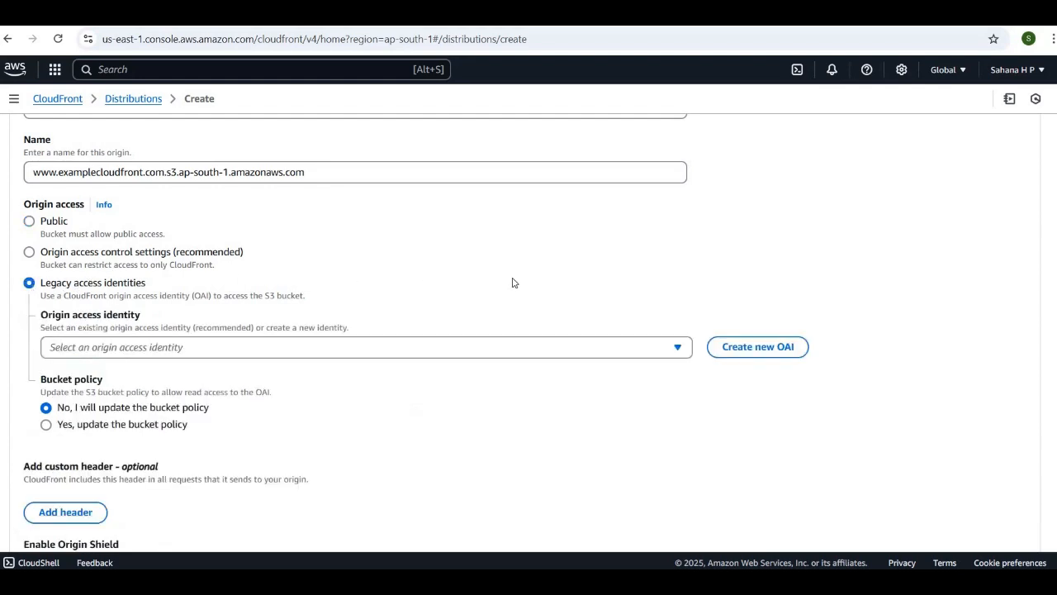
scroll(515, 283, "down", 1)
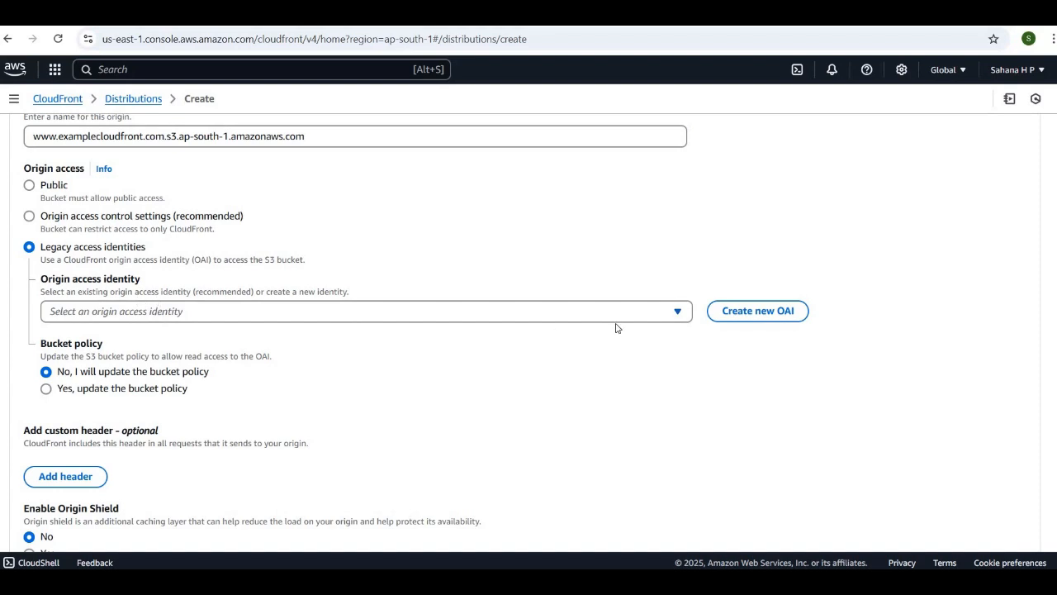
left_click(748, 318)
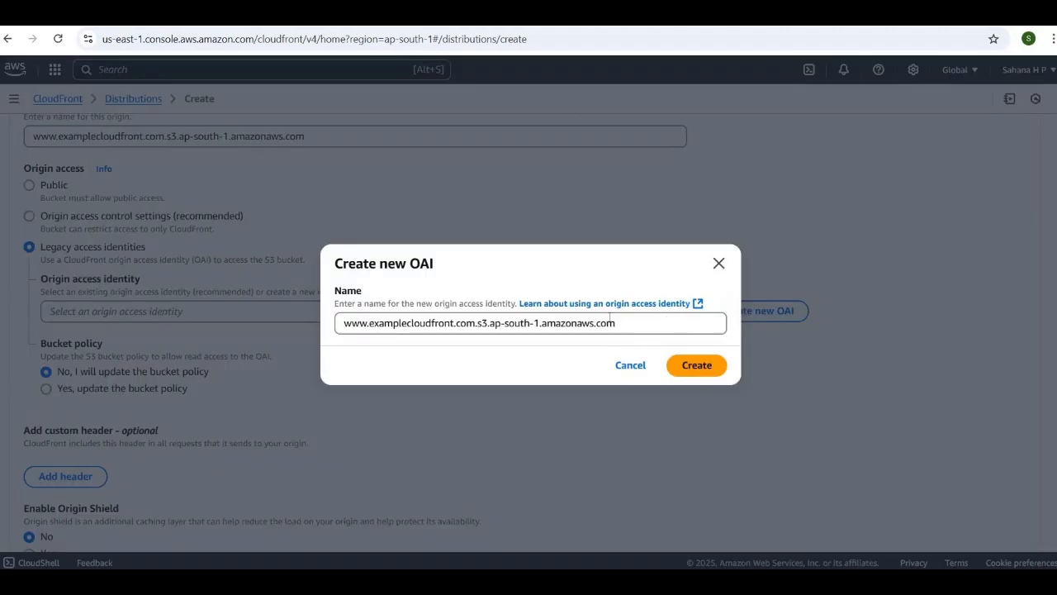
left_click(695, 369)
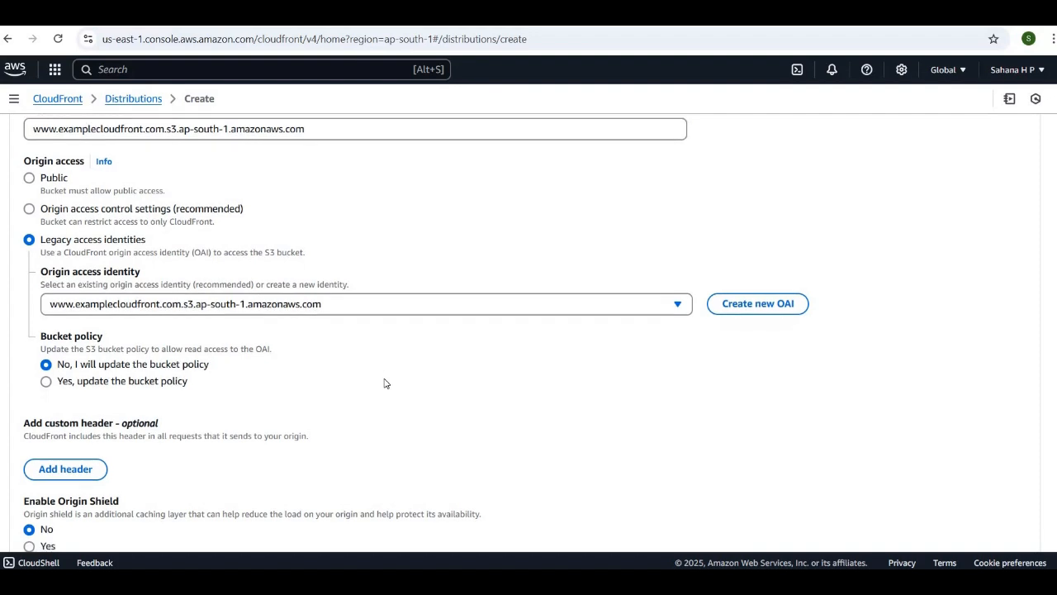
scroll(384, 382, "down", 1)
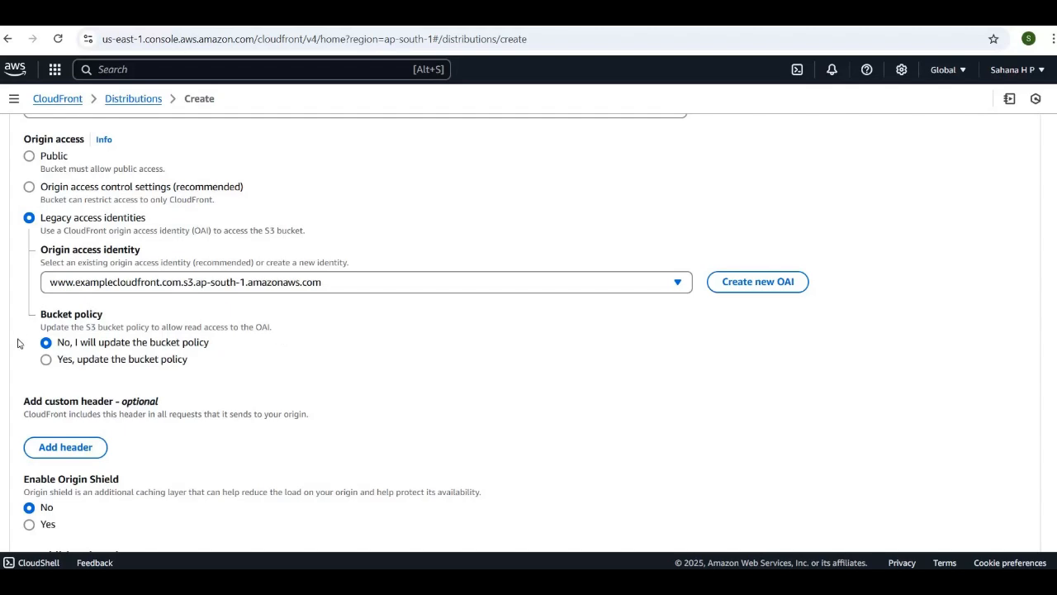
left_click(46, 360)
Set the default cache behavior's viewer protocol policy to Redirect HTTP to HTTPS
scroll(262, 384, "down", 2)
scroll(262, 384, "down", 2)
scroll(261, 384, "down", 3)
scroll(262, 384, "down", 2)
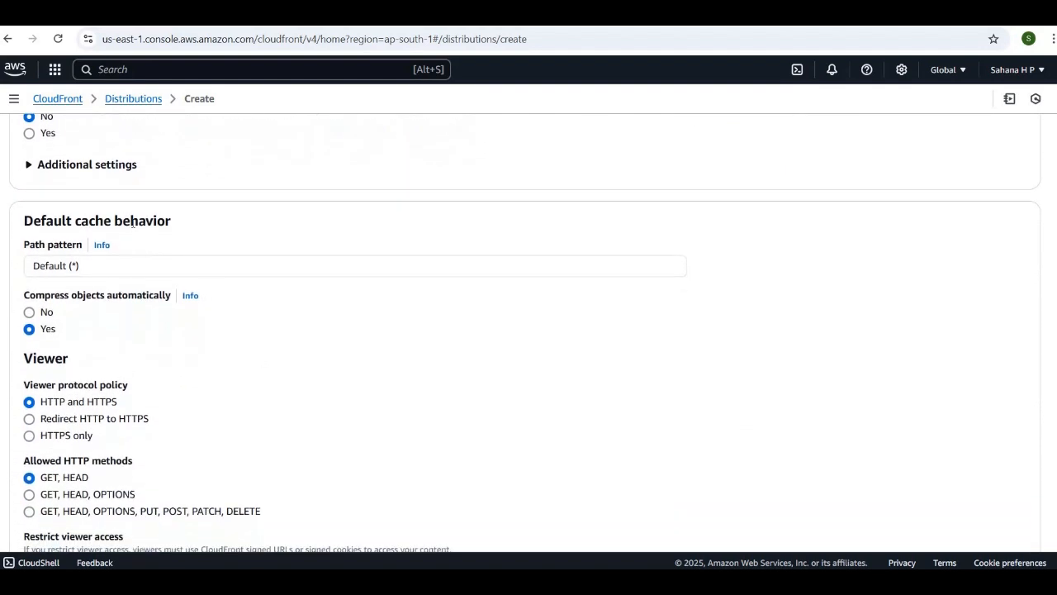
scroll(174, 320, "down", 3)
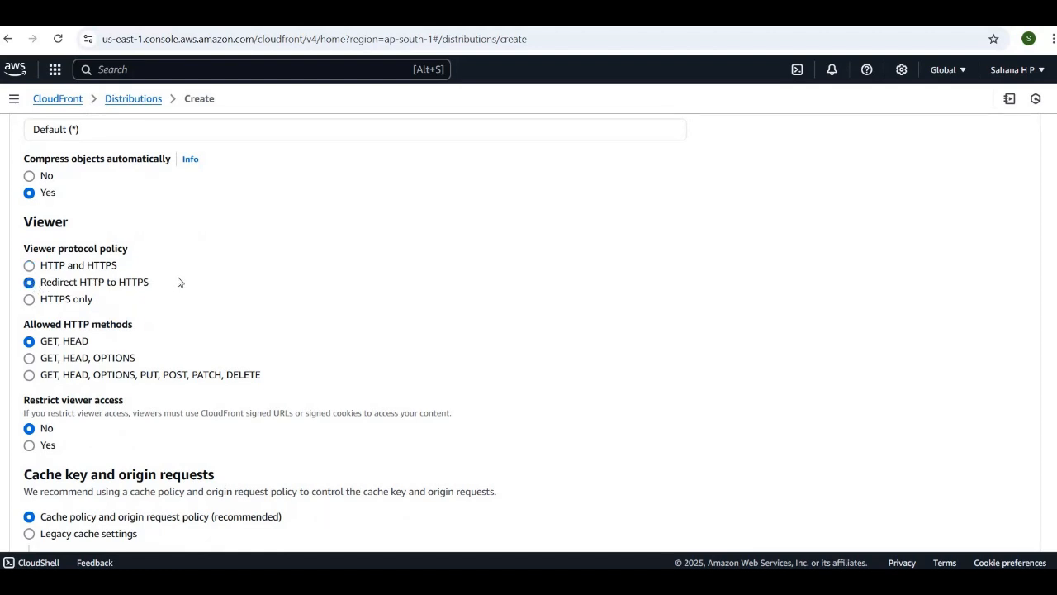
Choose not to enable Web Application Firewall security protections, keeping the default cache policy and function associations
scroll(178, 283, "down", 1)
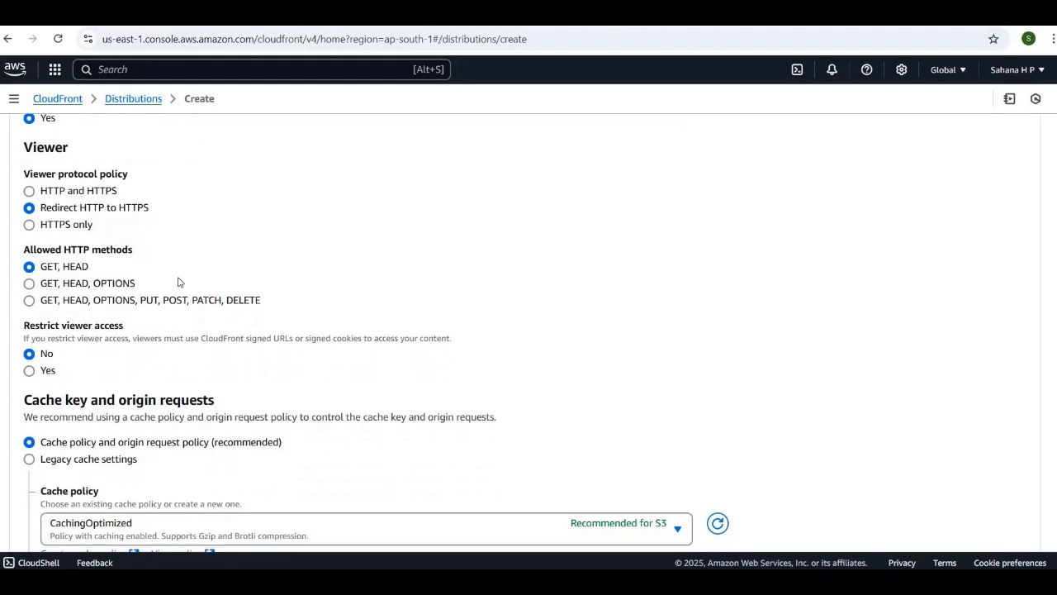
scroll(176, 281, "down", 1)
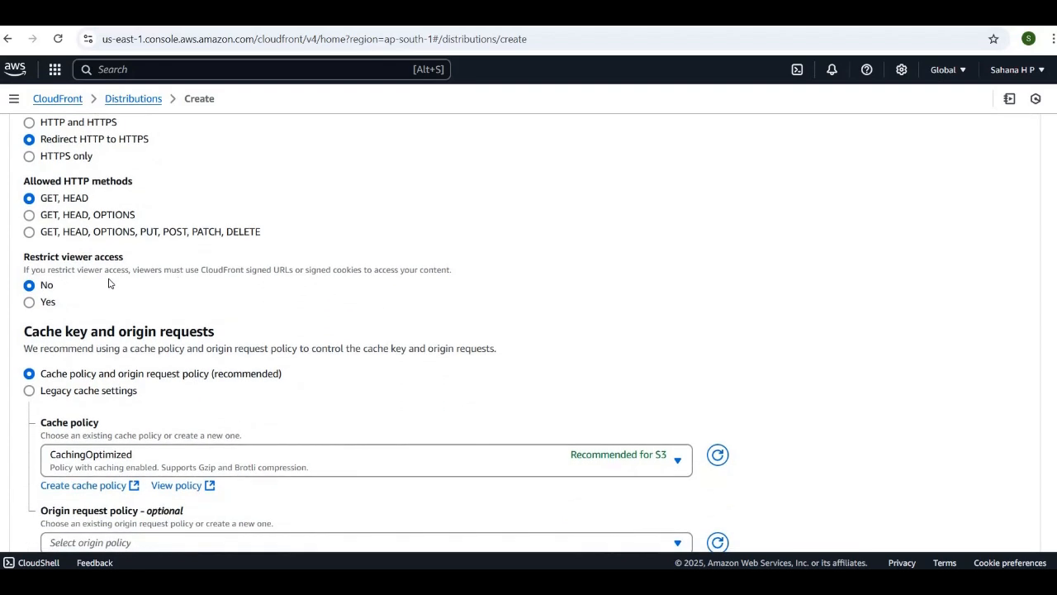
scroll(109, 283, "down", 3)
scroll(108, 283, "down", 3)
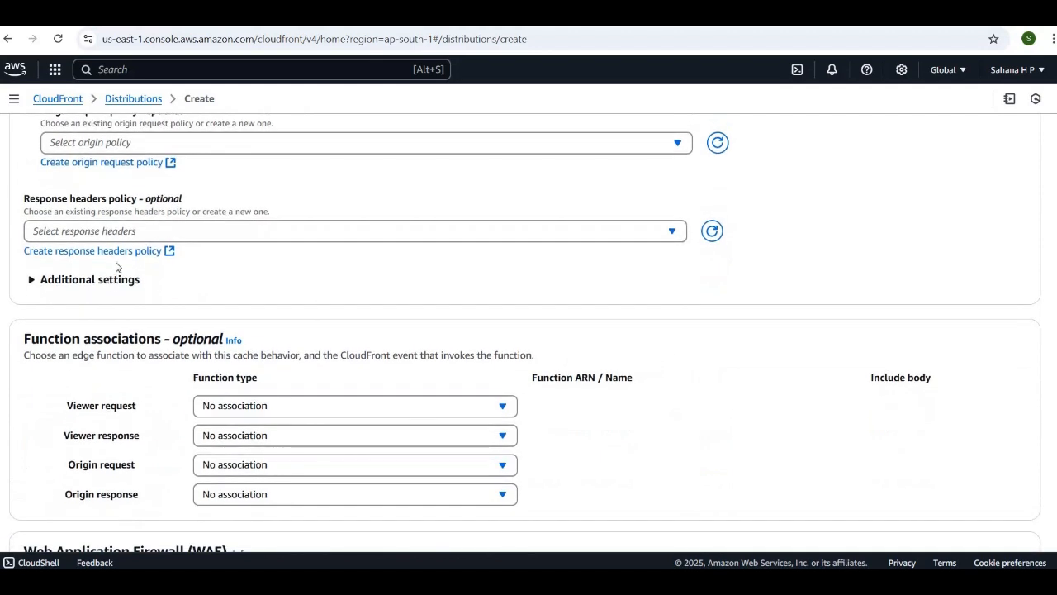
scroll(387, 269, "down", 1)
scroll(387, 269, "down", 3)
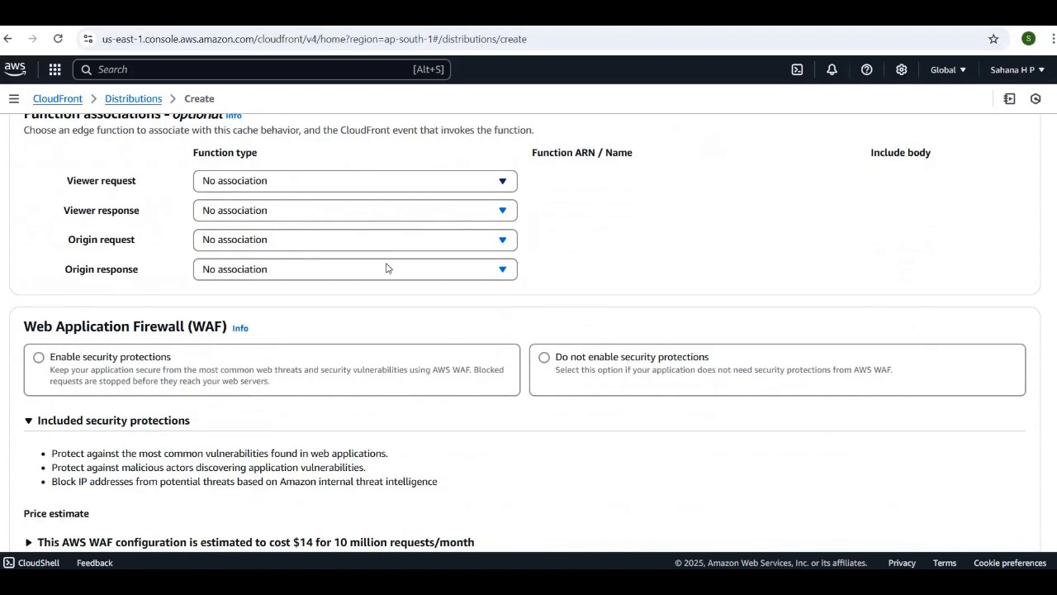
scroll(614, 239, "up", 1)
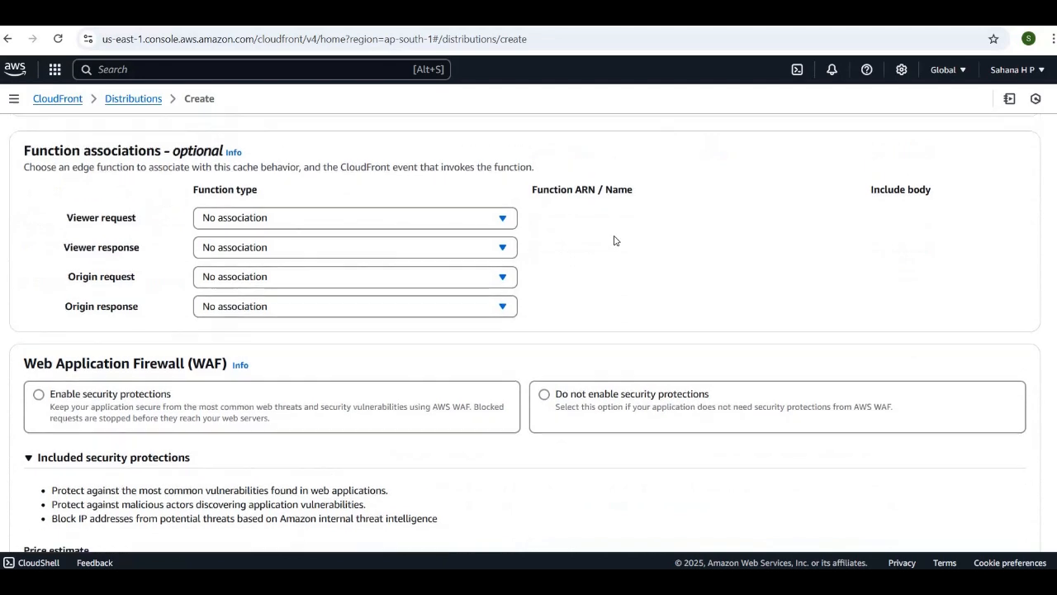
scroll(396, 285, "down", 2)
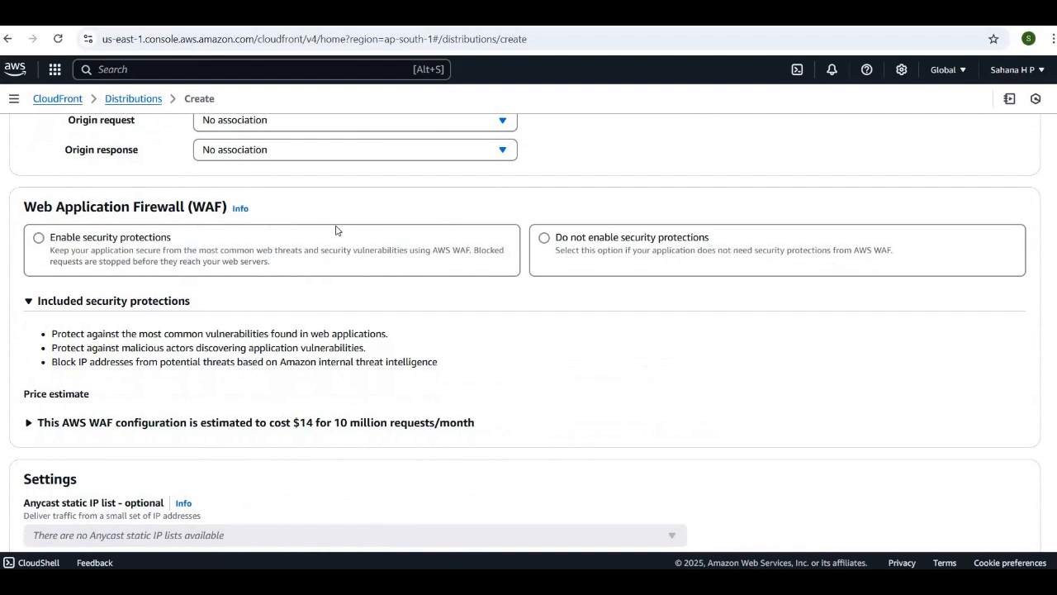
left_click(545, 239)
Set the distribution's price class to use only North America and Europe
scroll(540, 331, "down", 2)
scroll(540, 331, "down", 2)
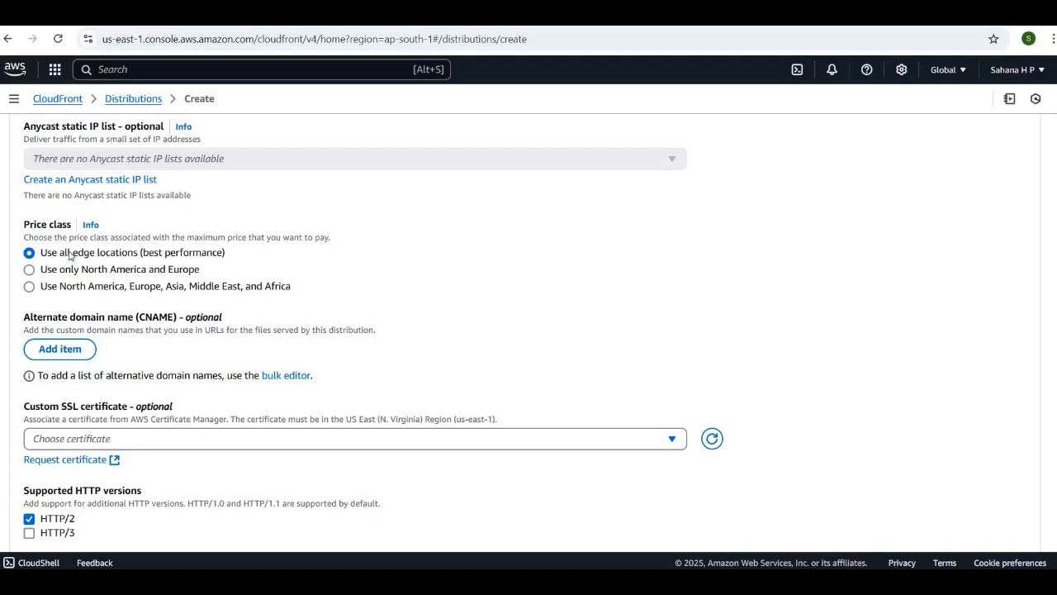
left_click(30, 270)
scroll(371, 275, "down", 2)
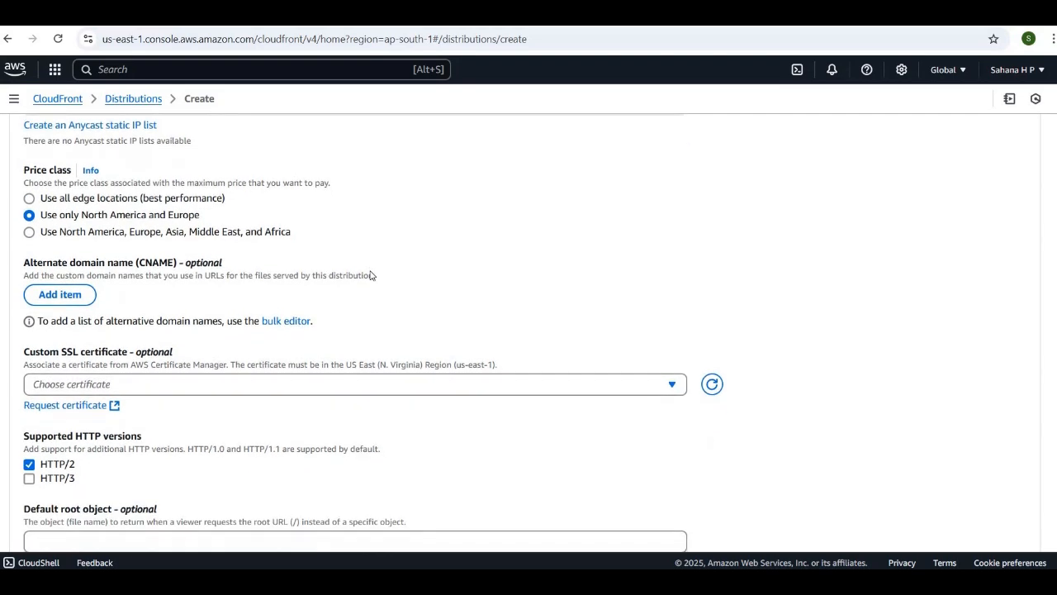
Review the remaining distribution settings, leaving the default root object empty and log delivery off, and create the distribution
scroll(371, 275, "down", 1)
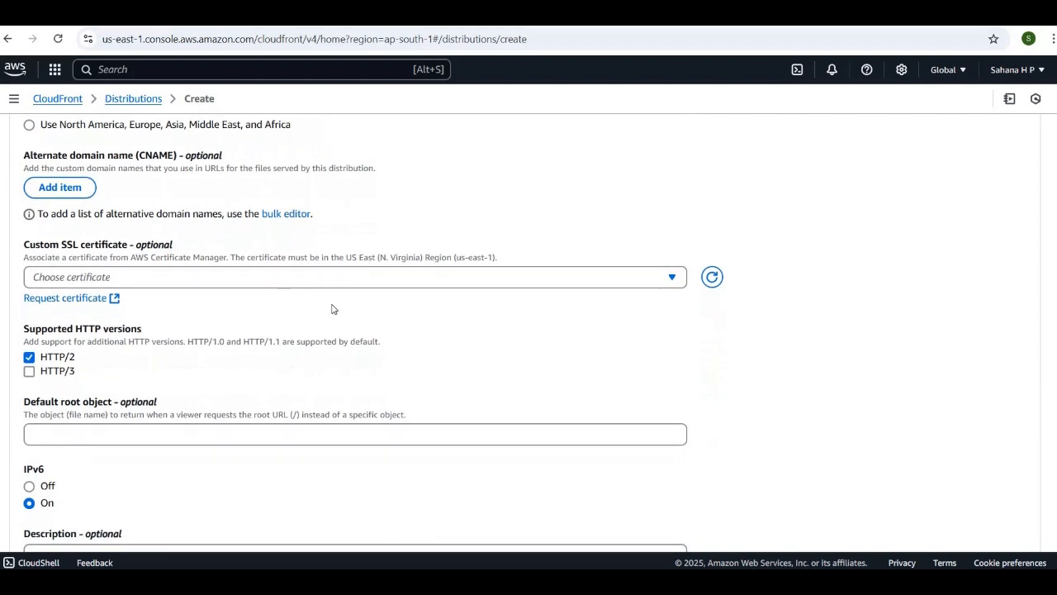
scroll(302, 322, "down", 2)
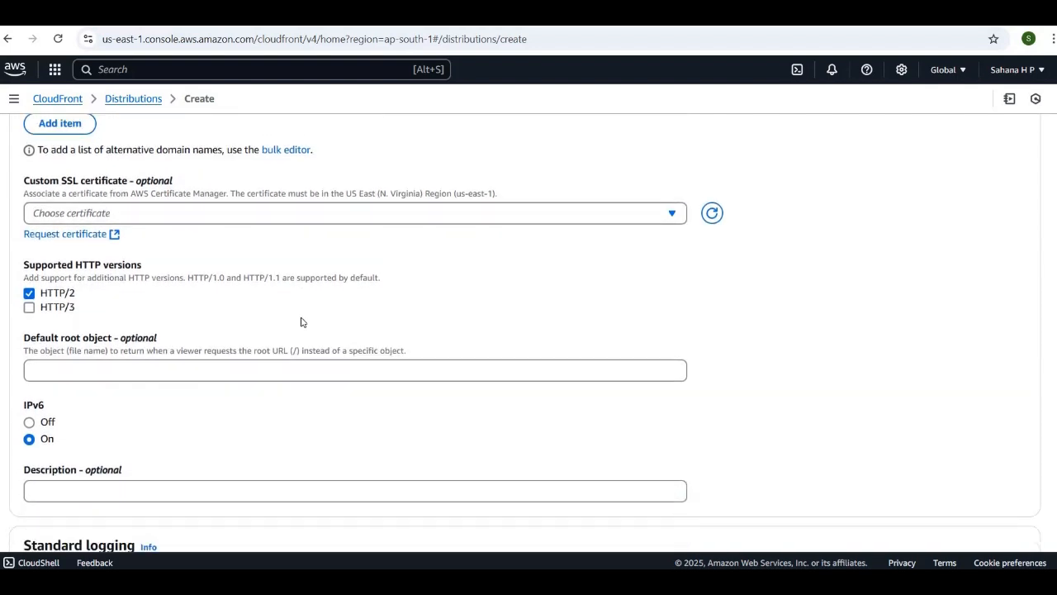
scroll(247, 280, "down", 2)
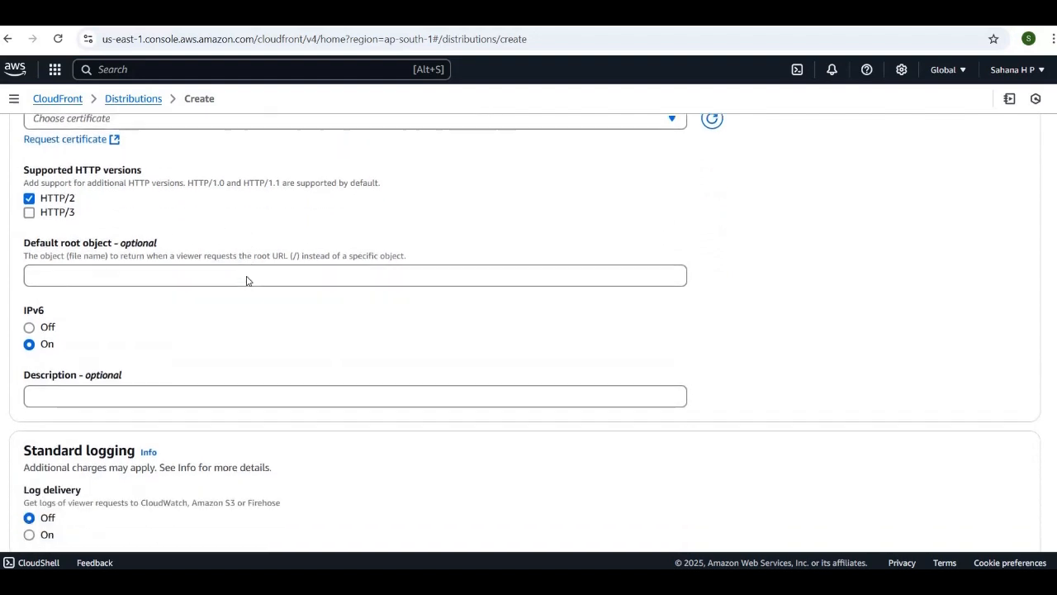
scroll(183, 317, "down", 1)
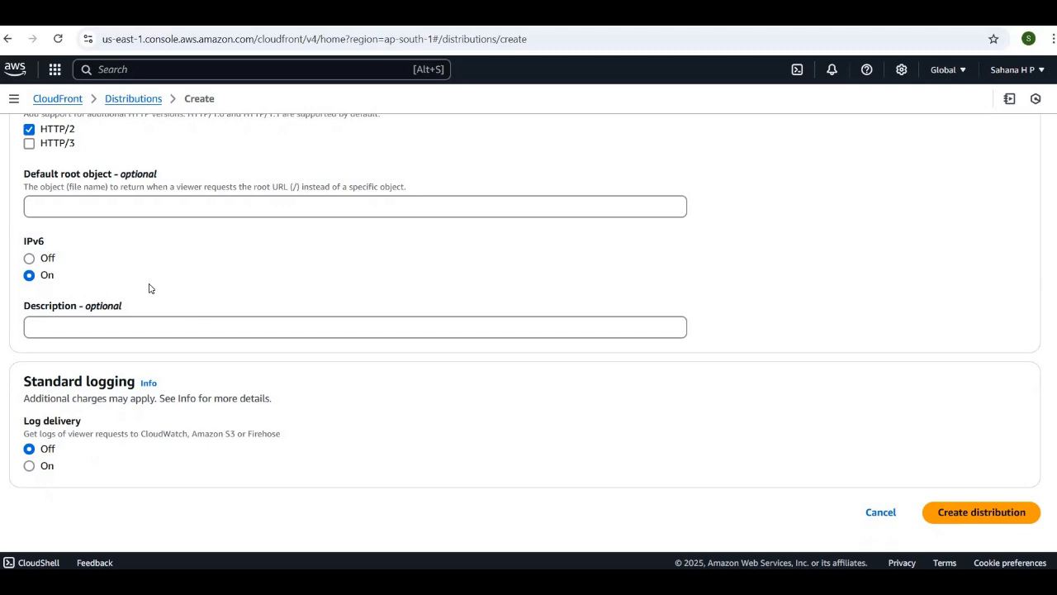
scroll(460, 425, "up", 10)
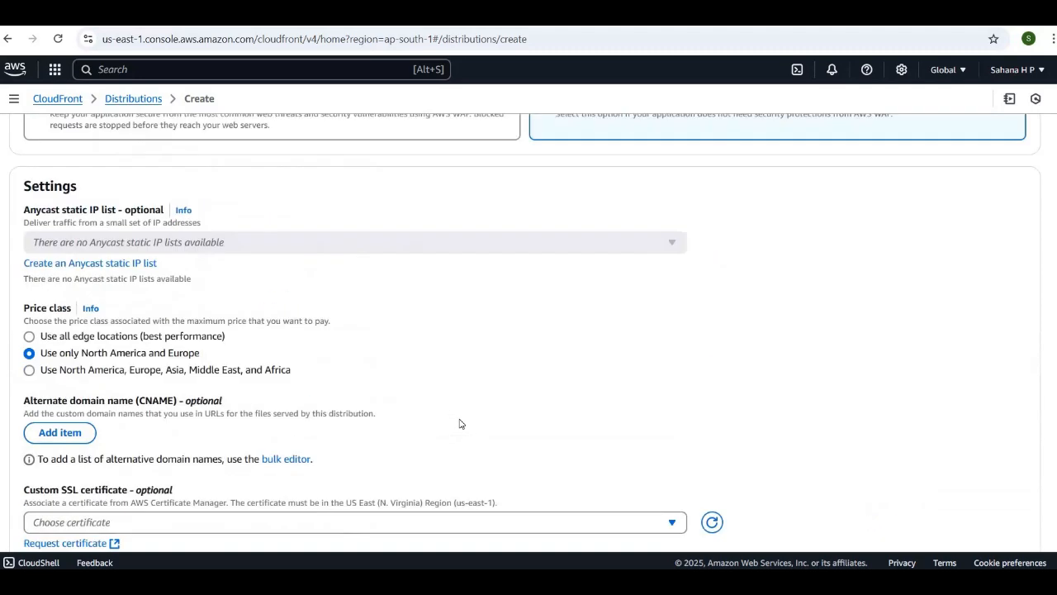
scroll(460, 424, "up", 8)
scroll(462, 401, "down", 8)
scroll(961, 484, "down", 15)
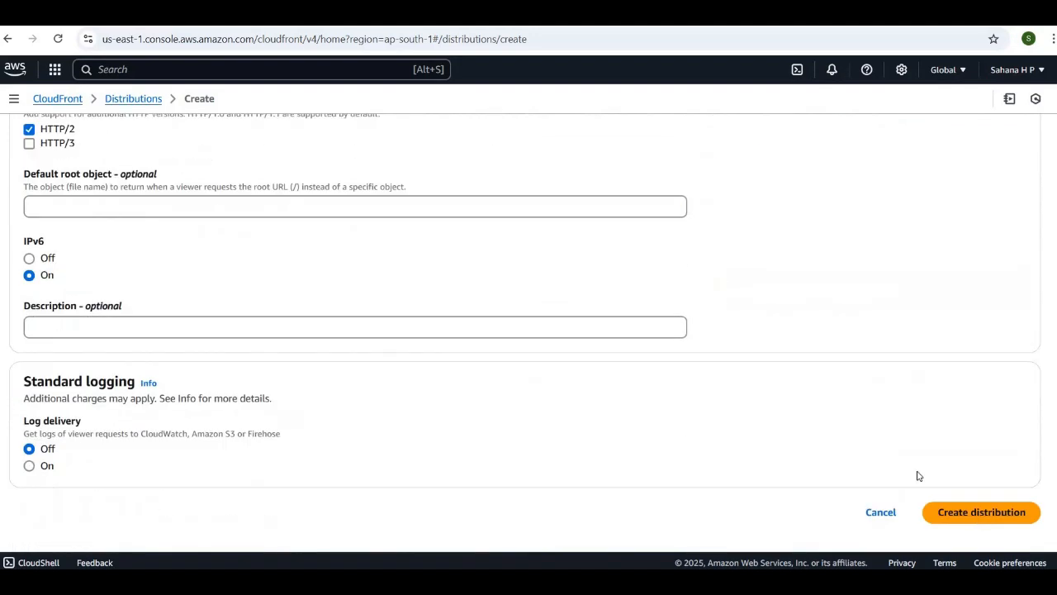
left_click(968, 517)
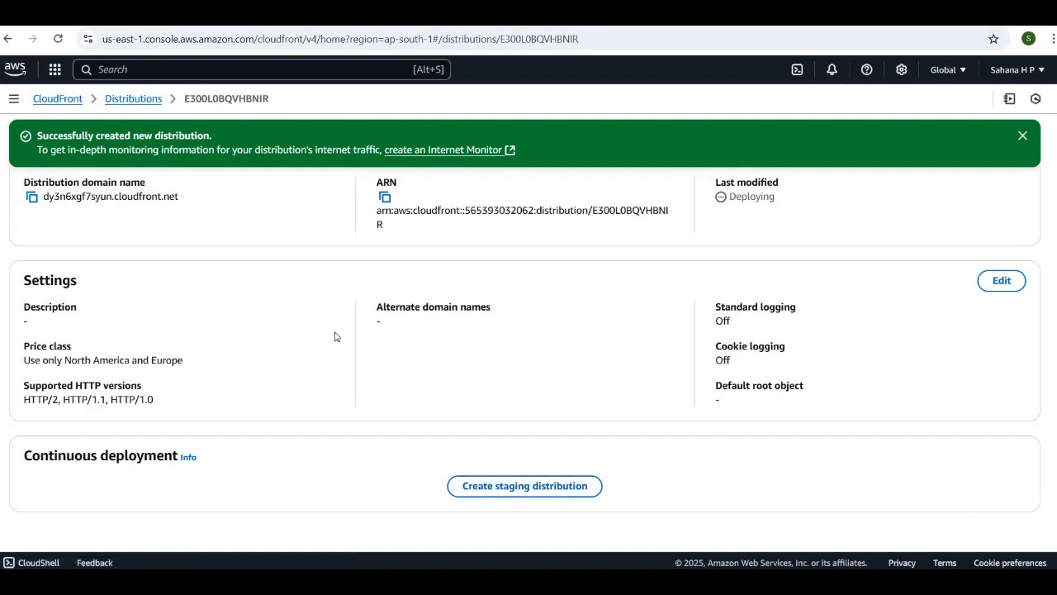
Copy the new distribution's domain name from its details and open it in a new browser tab
scroll(245, 261, "up", 2)
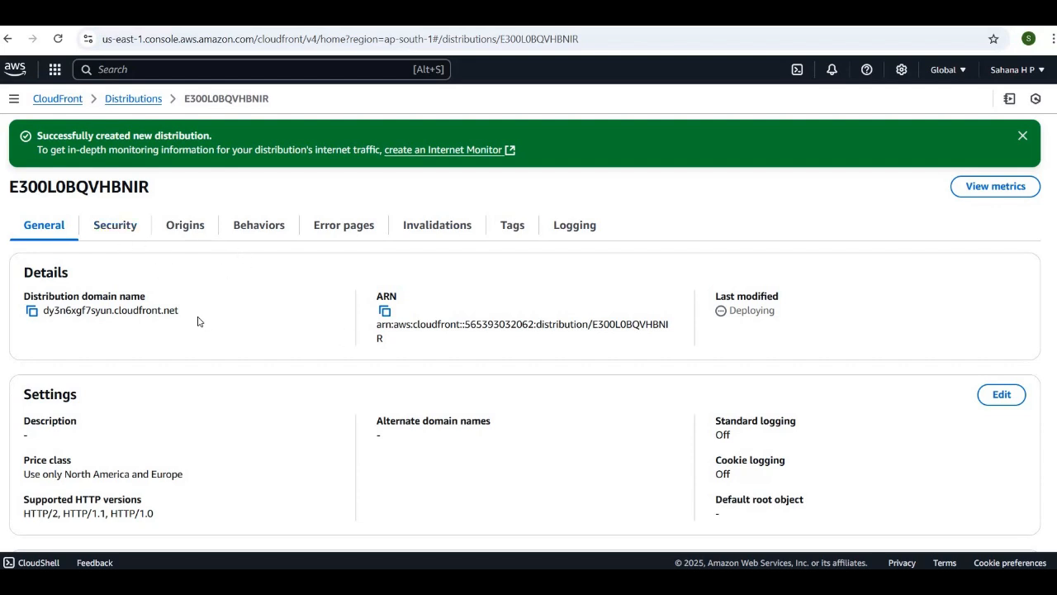
scroll(198, 321, "down", 1)
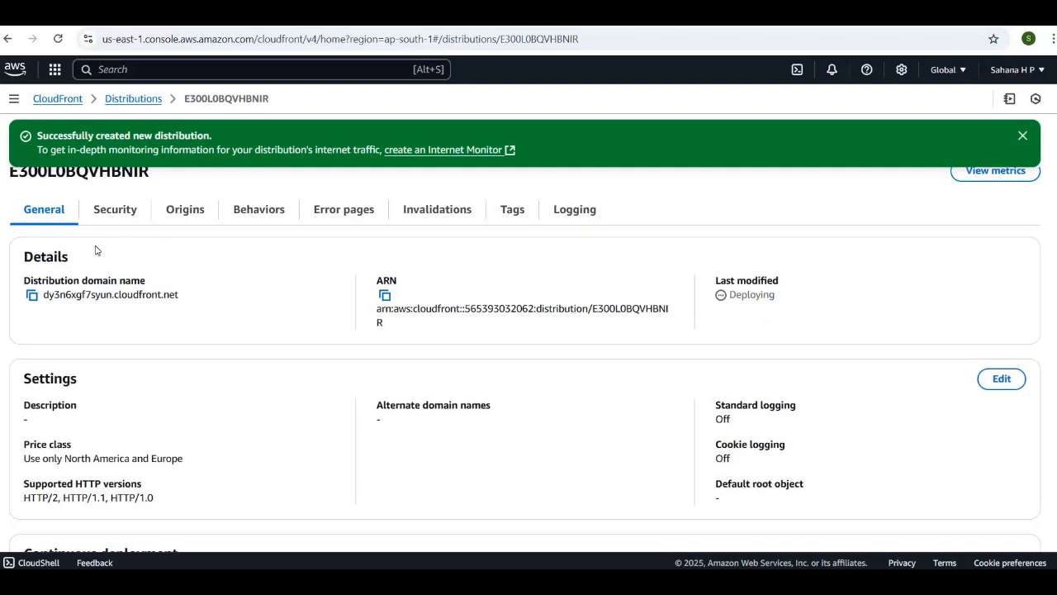
left_click(32, 297)
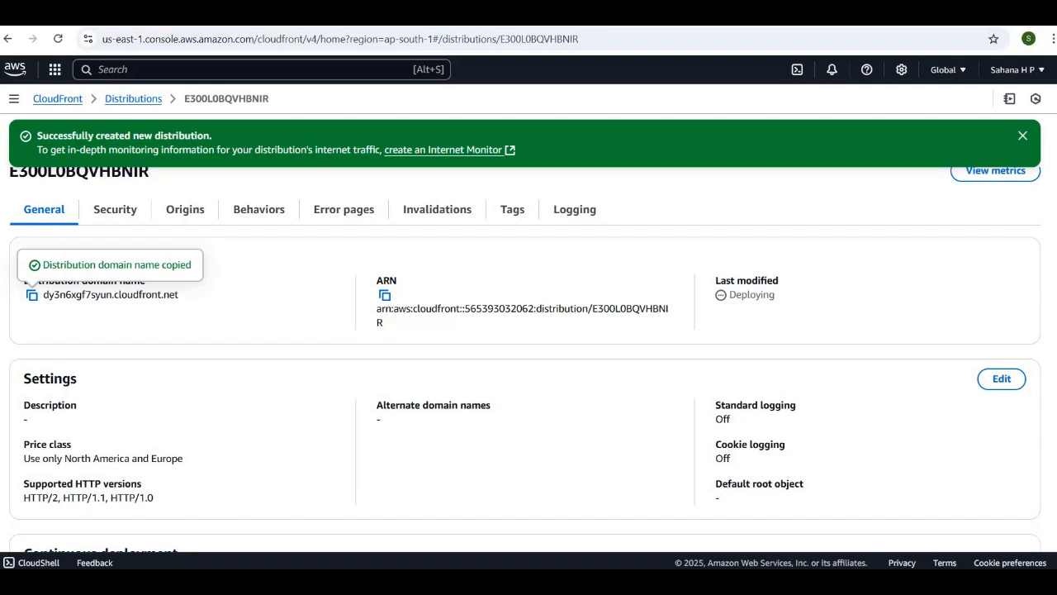
key("ctrl+t")
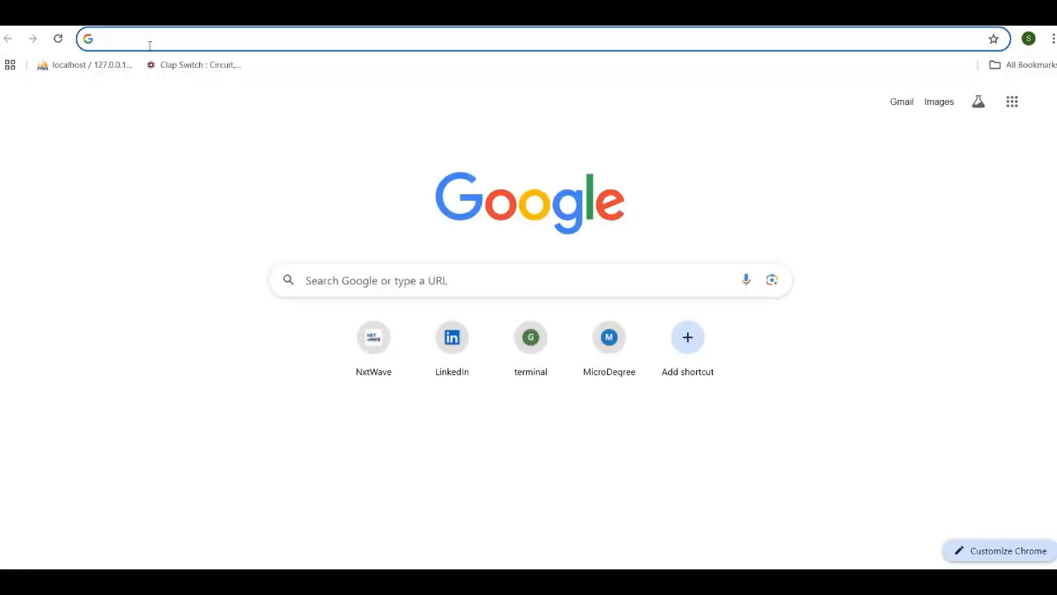
left_click(148, 42)
key("ctrl+v")
key("Return")
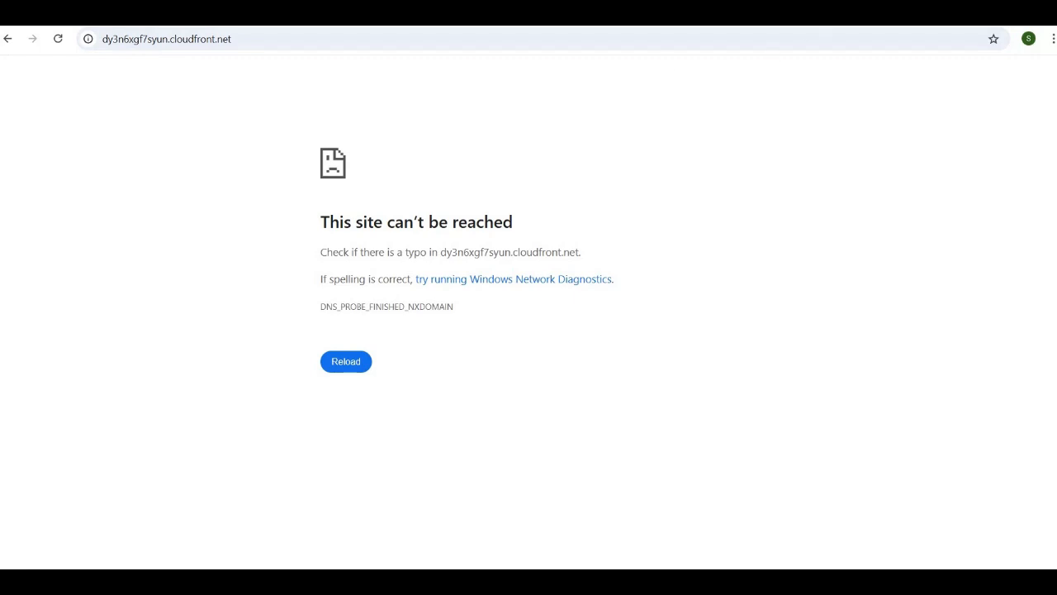
left_click(652, 13)
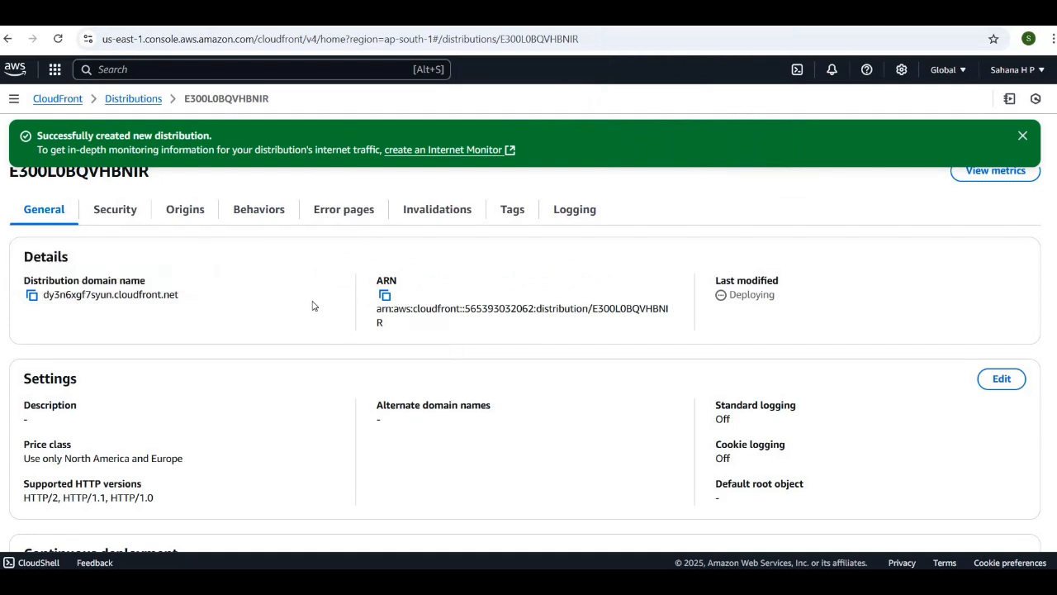
scroll(312, 303, "down", 2)
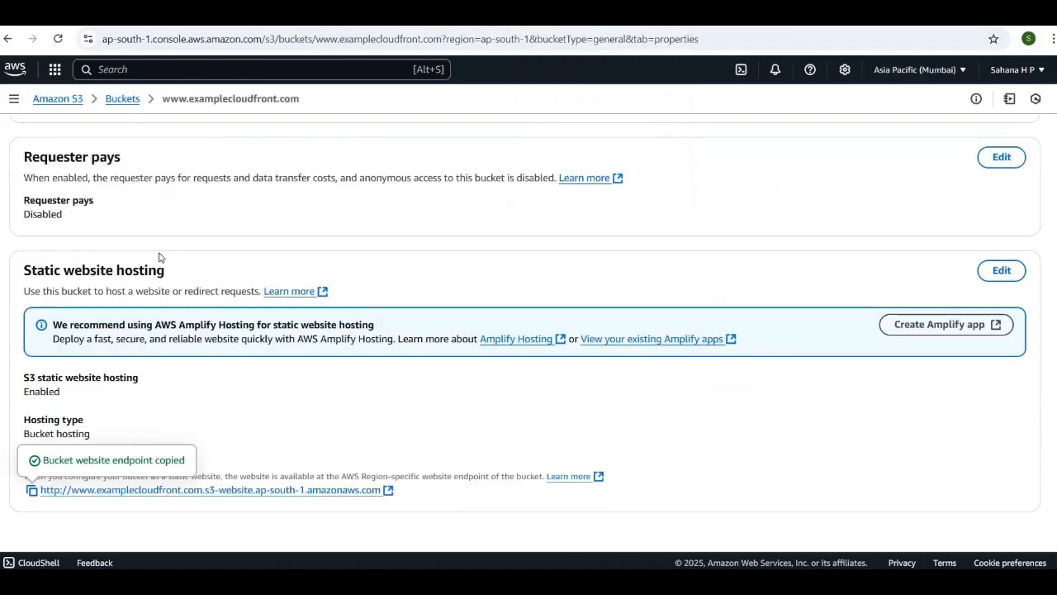
scroll(159, 257, "up", 20)
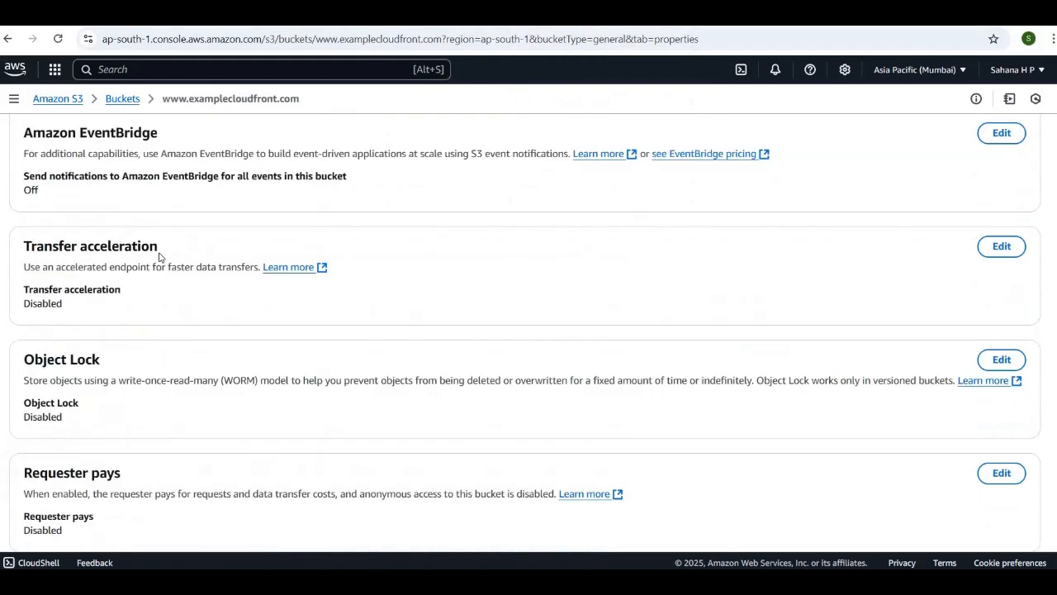
scroll(159, 256, "up", 1)
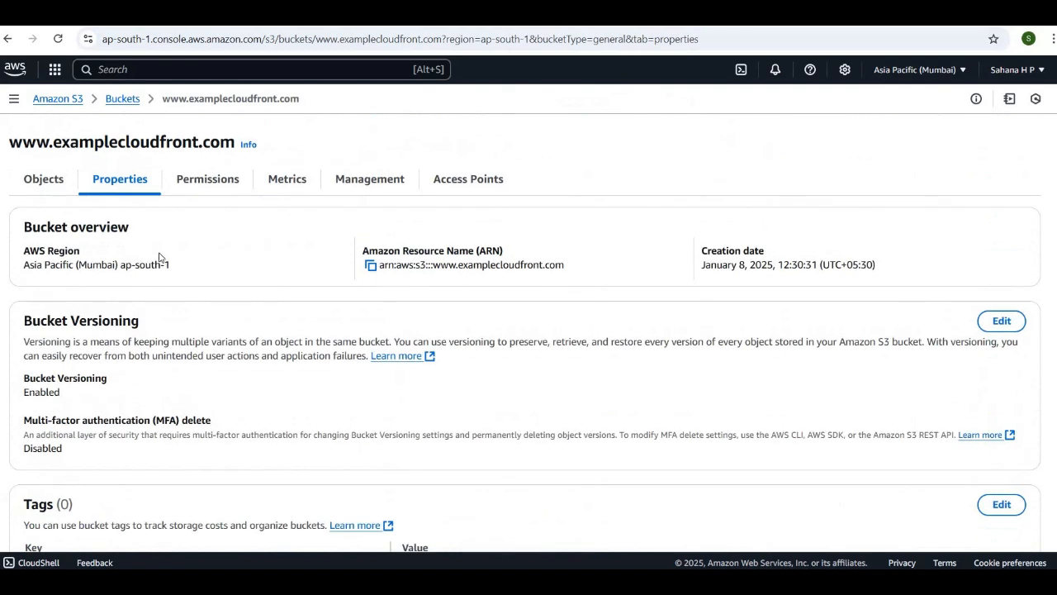
Inspect the properties of the bucket's index.html object and return to the list of buckets
left_click(44, 180)
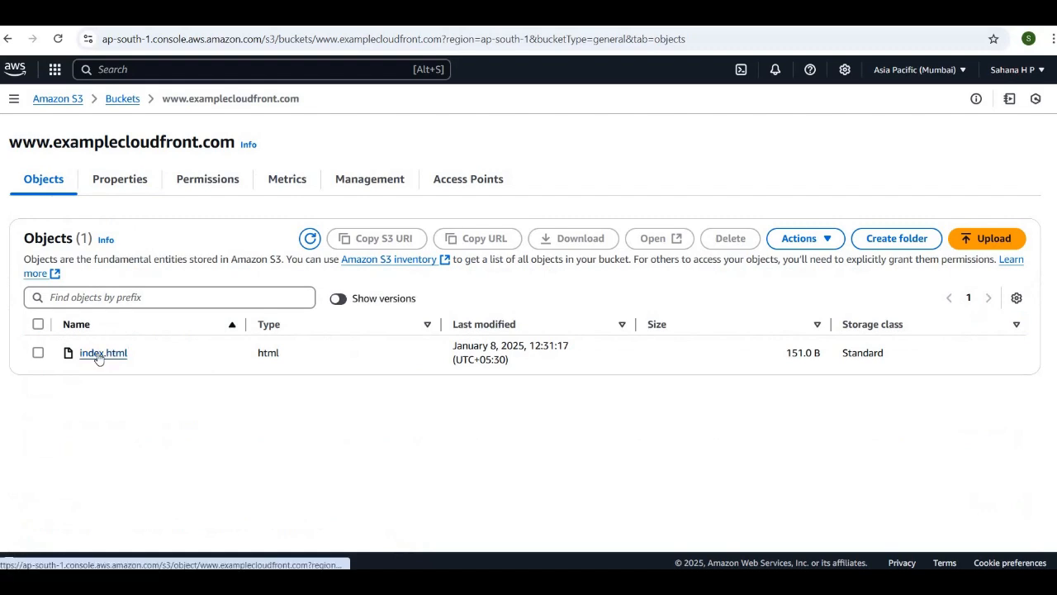
left_click(98, 353)
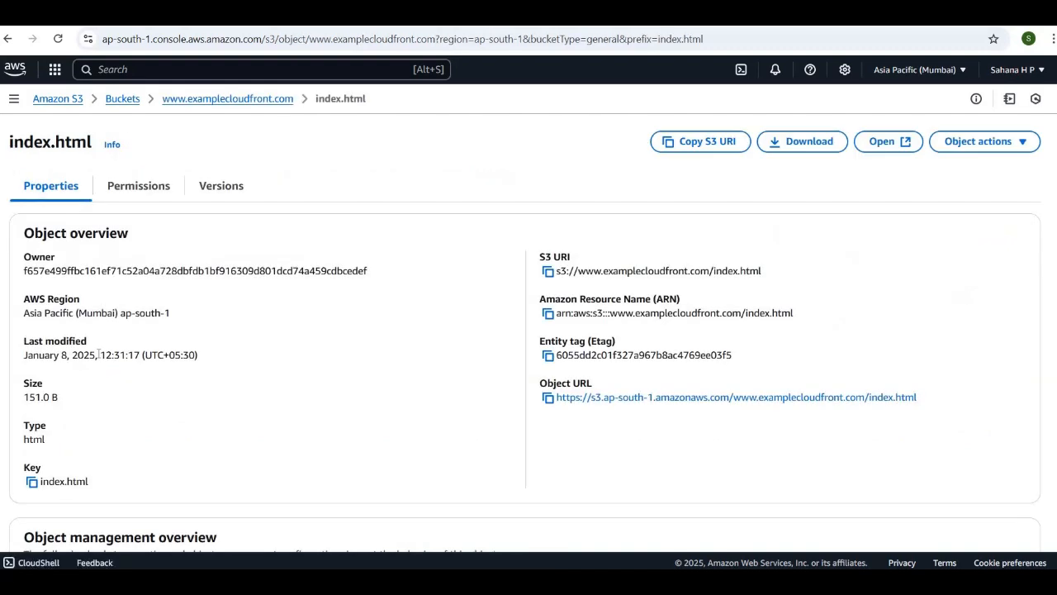
scroll(99, 351, "down", 13)
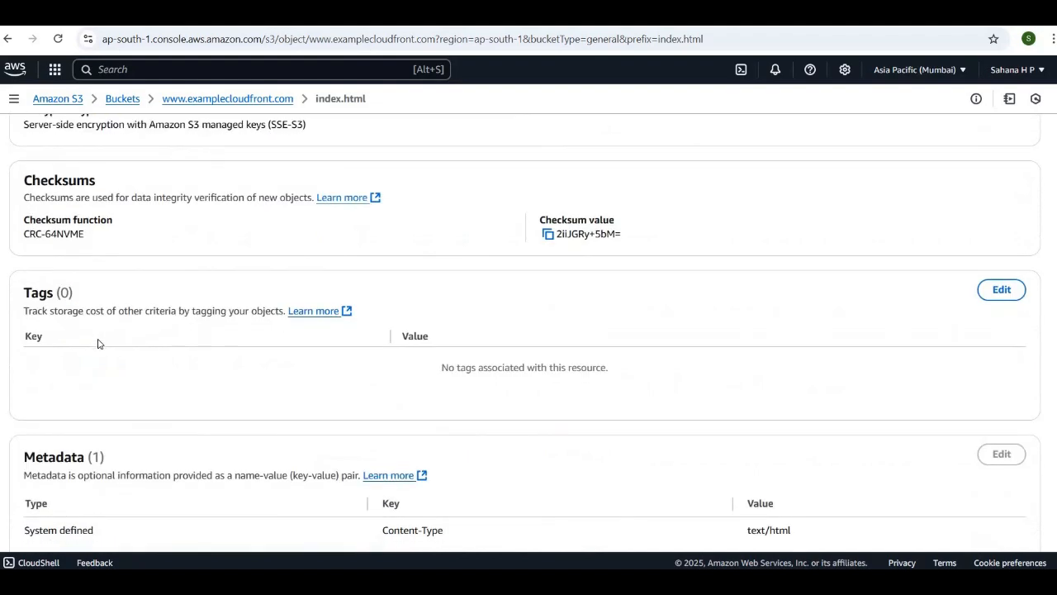
scroll(97, 343, "up", 13)
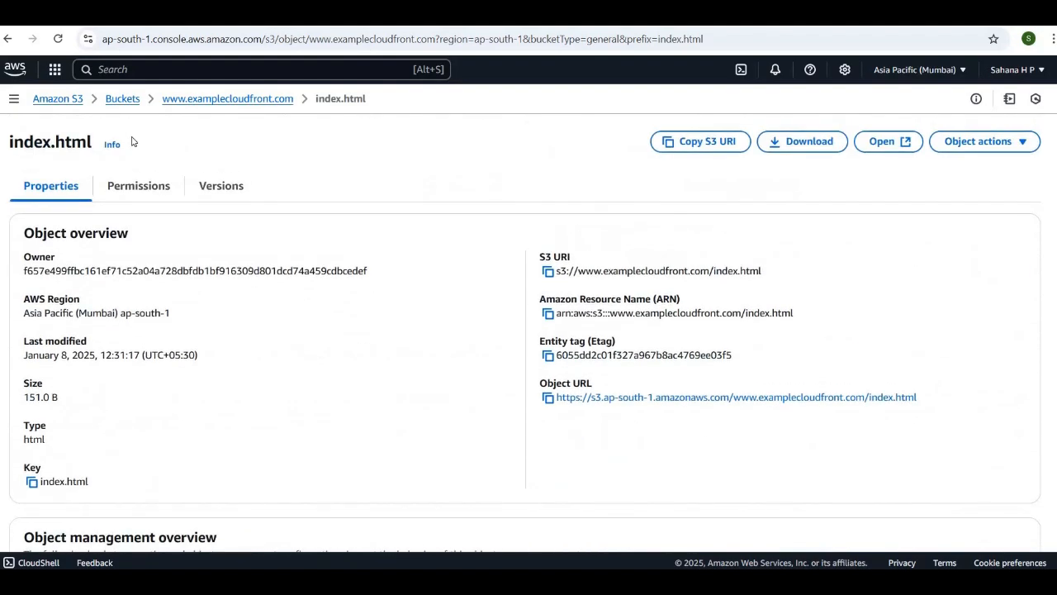
left_click(123, 100)
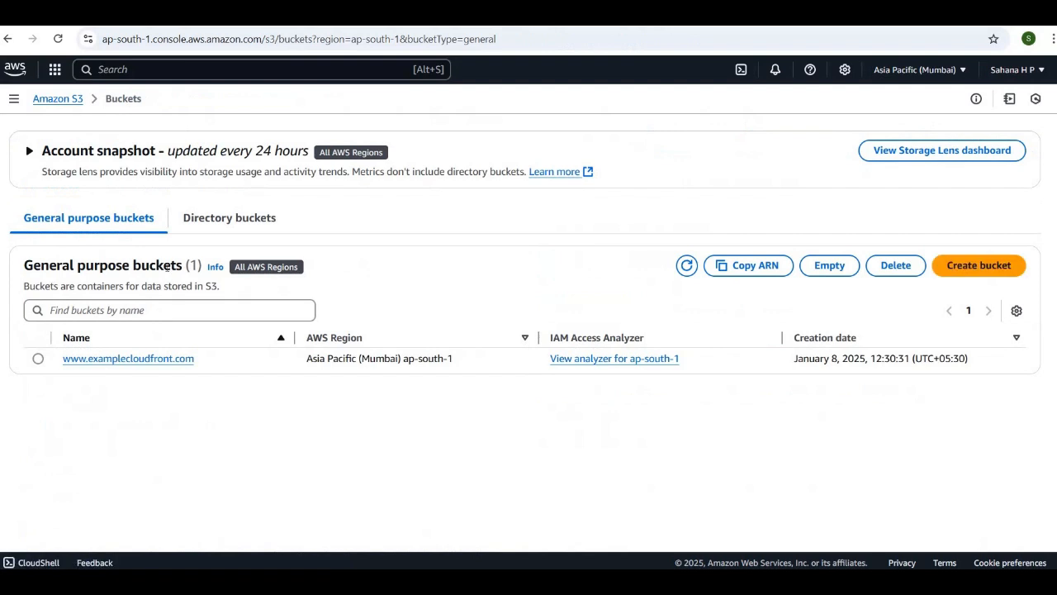
left_click(125, 358)
left_click(114, 184)
scroll(442, 410, "down", 2)
scroll(443, 410, "down", 8)
scroll(442, 391, "down", 10)
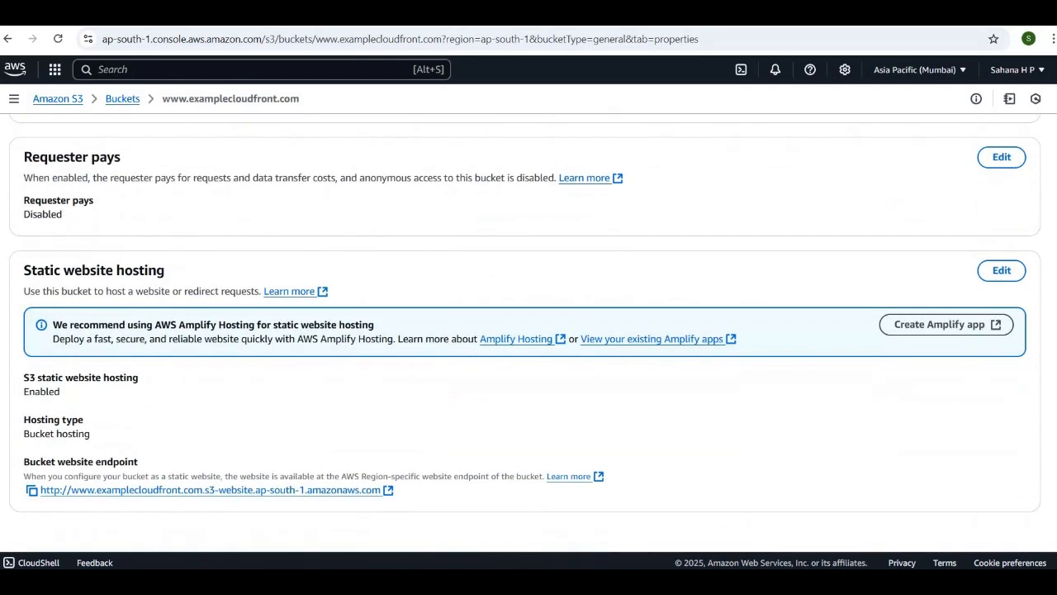
scroll(160, 144, "up", 20)
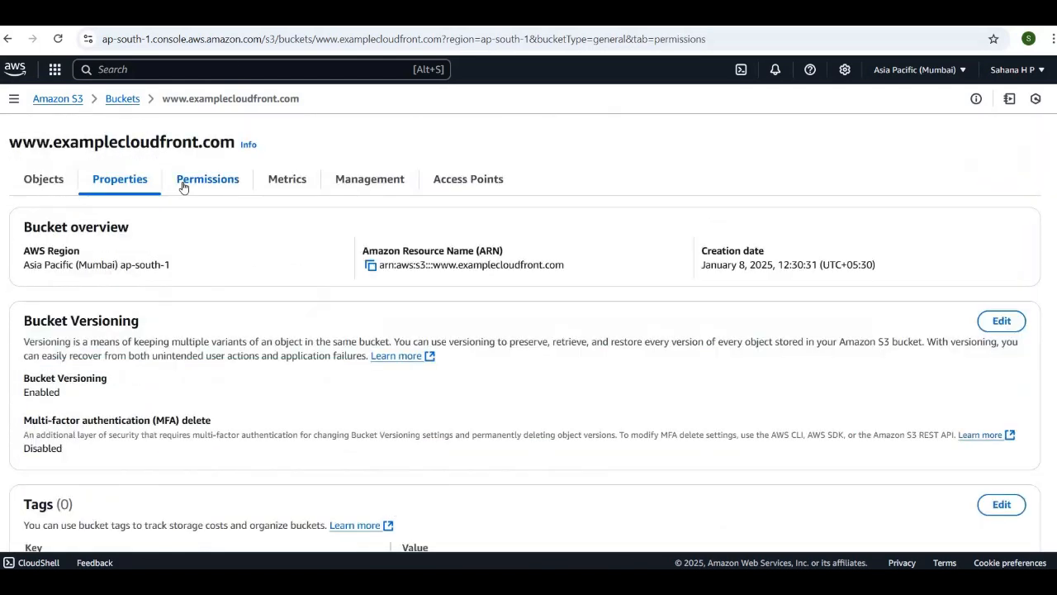
Review the bucket's Block Public Access setting and the bucket policy granting the CloudFront origin access identity s3:GetObject
left_click(183, 184)
scroll(379, 294, "down", 4)
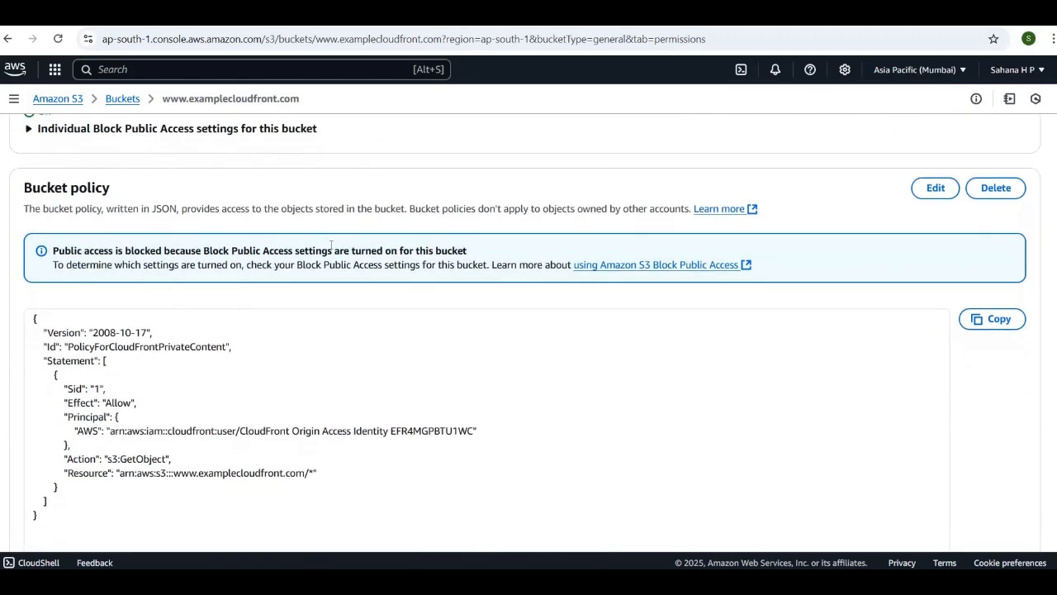
scroll(253, 393, "down", 1)
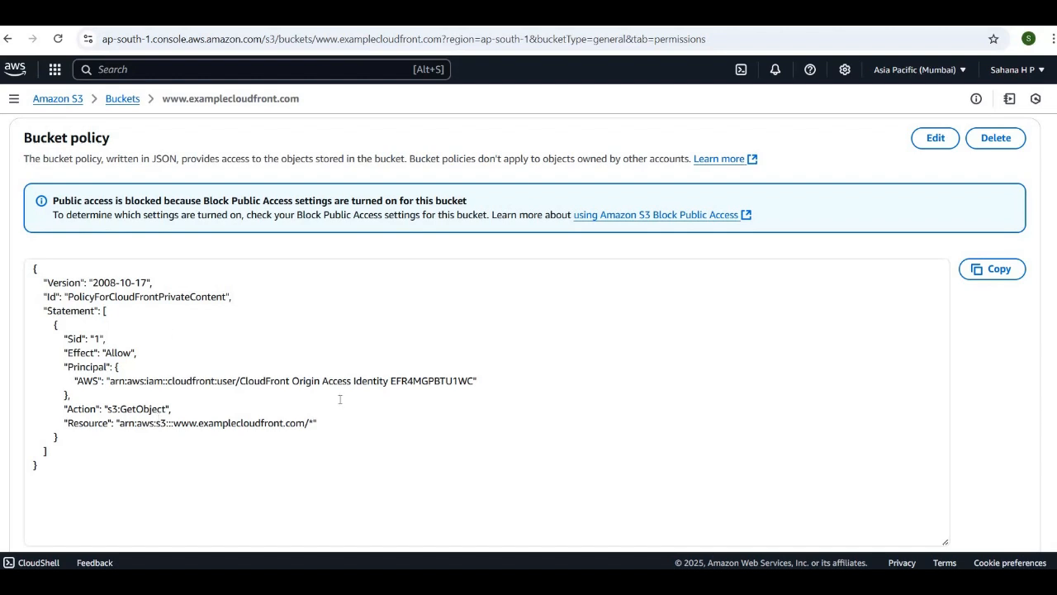
scroll(283, 331, "up", 5)
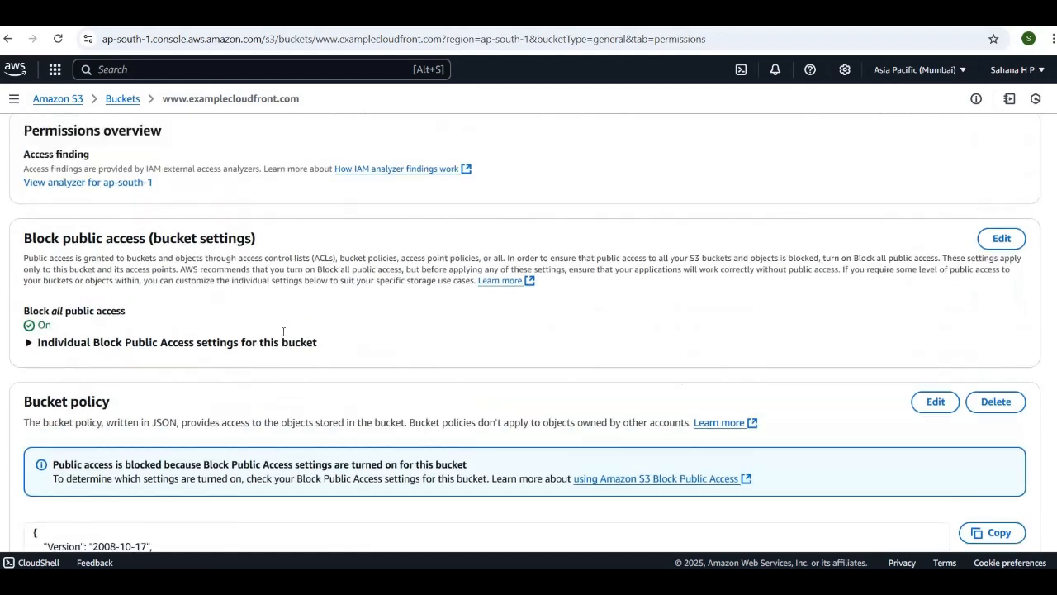
scroll(355, 270, "down", 5)
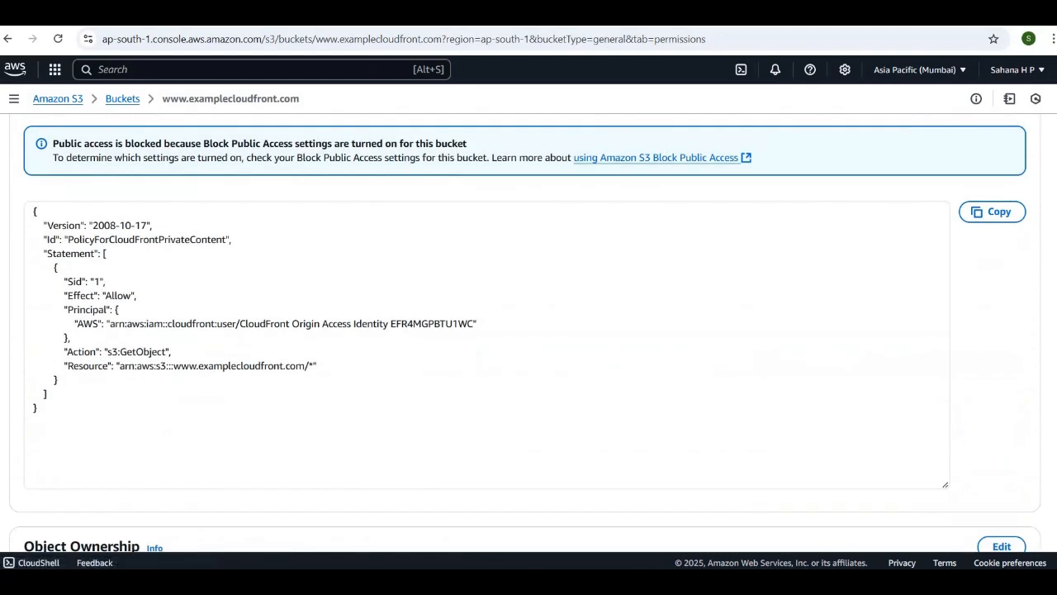
Check the new distribution's deployment status and reload its site at dy3n6xgf7syun.cloudfront.net twice
left_click(669, 13)
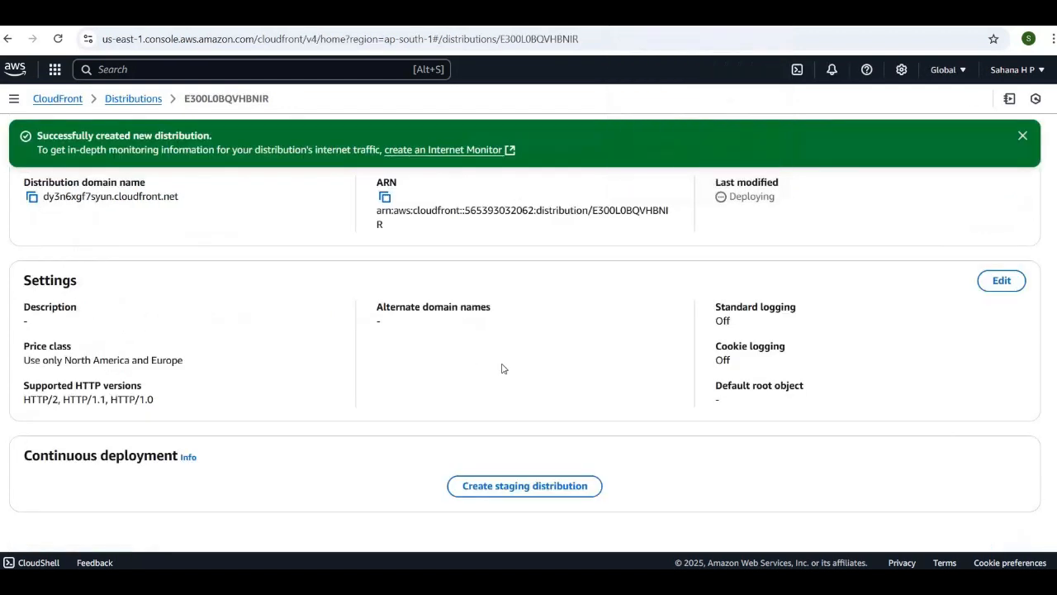
scroll(502, 368, "up", 2)
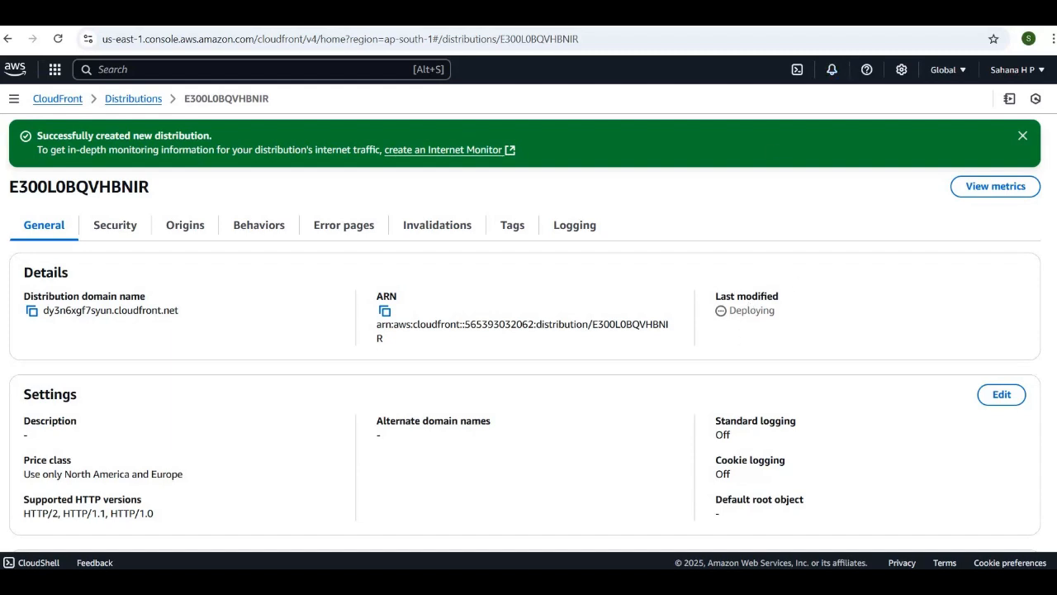
left_click(855, 13)
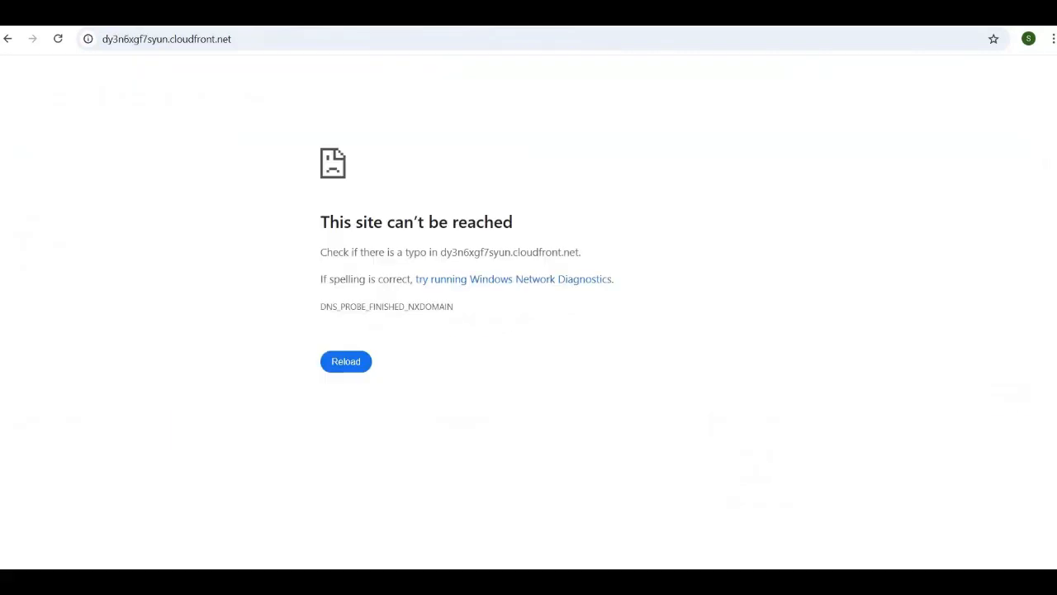
left_click(345, 372)
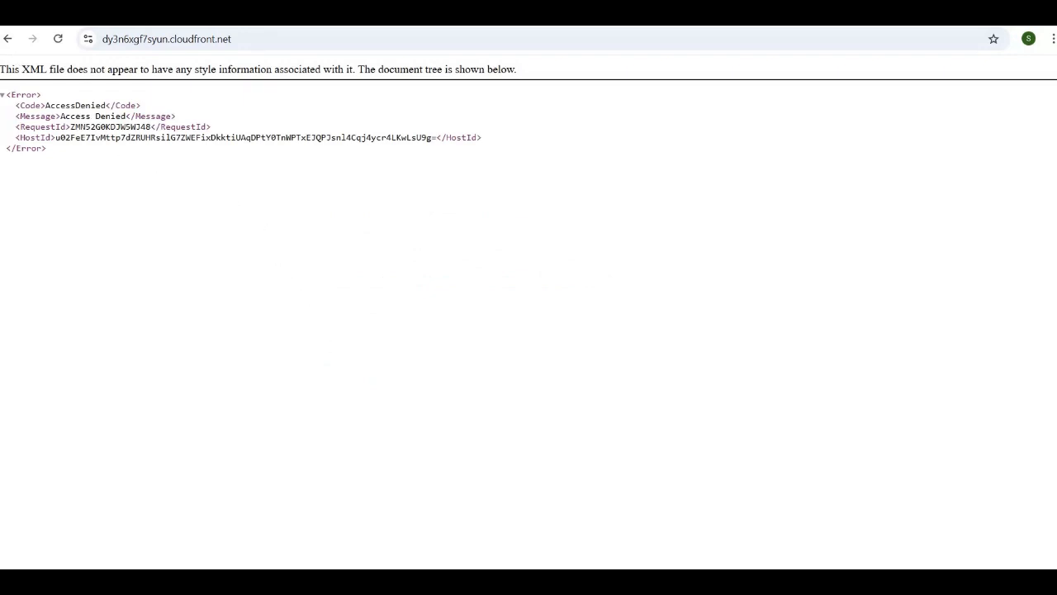
key("F5")
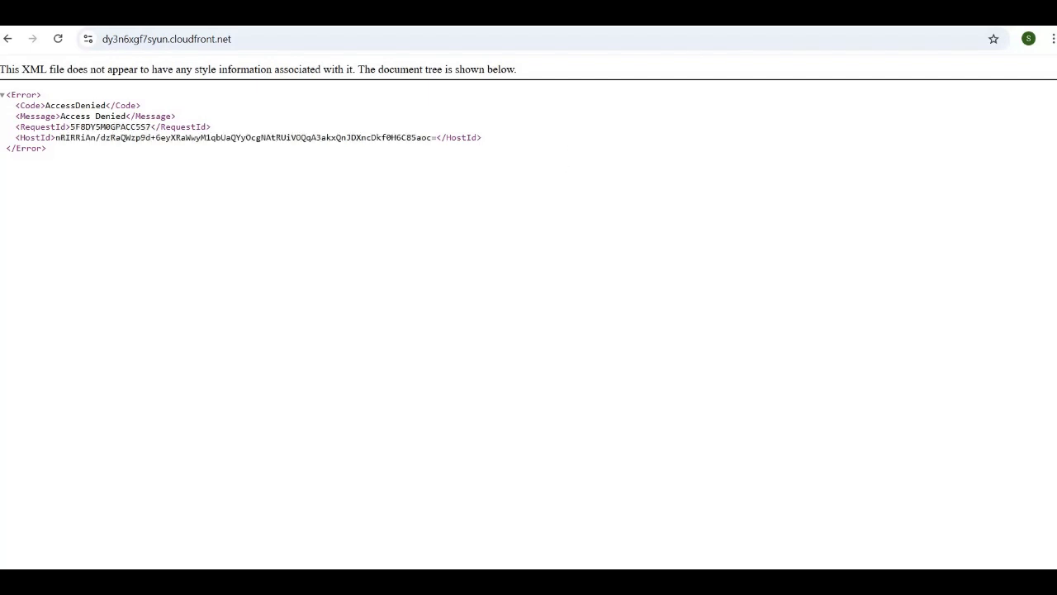
Compare the new distribution's details with the distribution that has index.html as default root object, and view the latter's site at d2uz40f223jsso.cloudfront.net
left_click(429, 13)
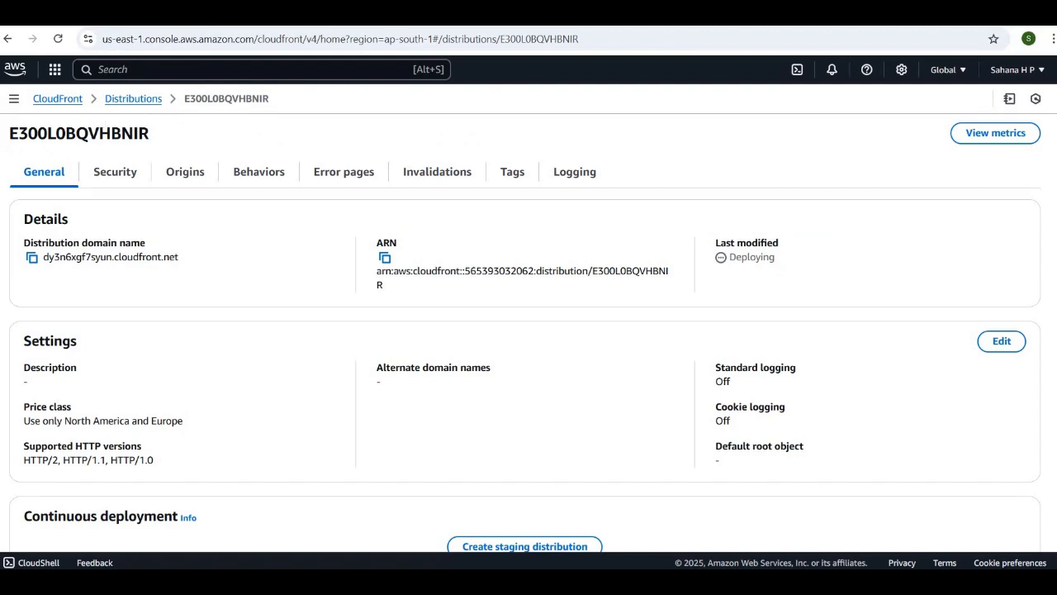
left_click(206, 12)
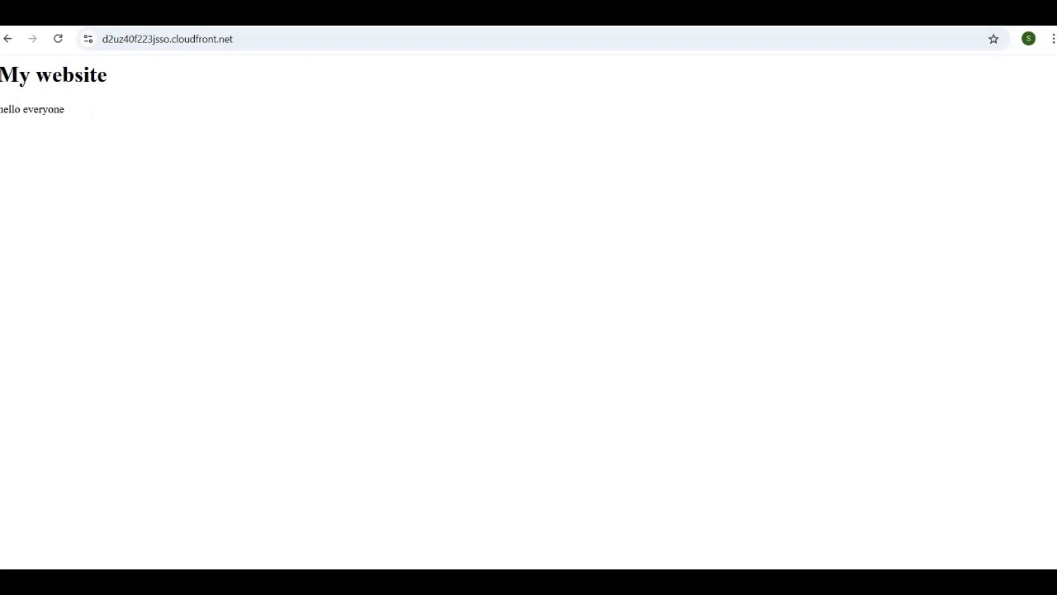
key("ctrl+shift+Tab")
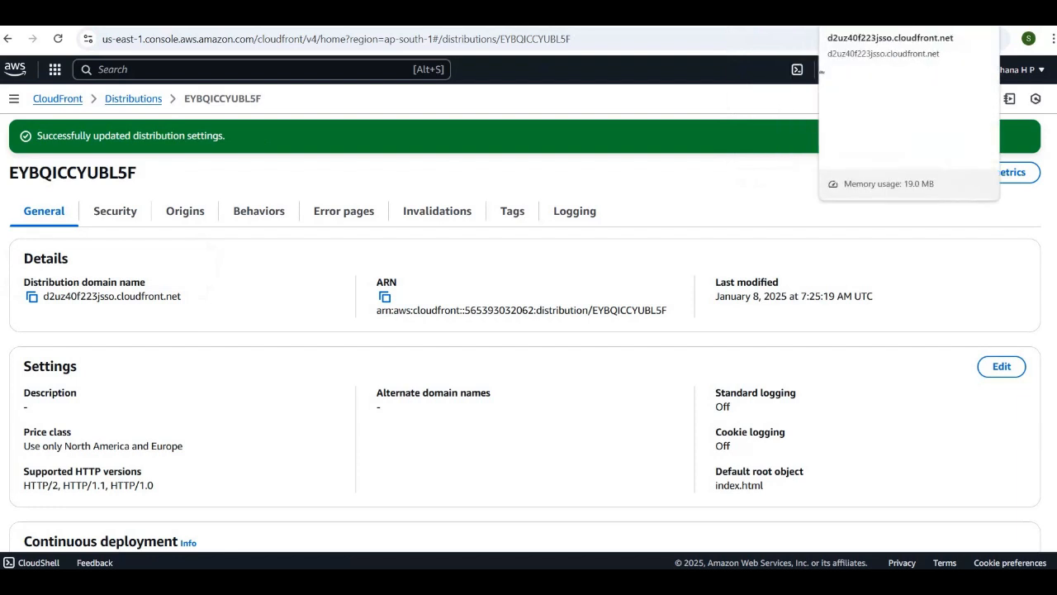
left_click(867, 13)
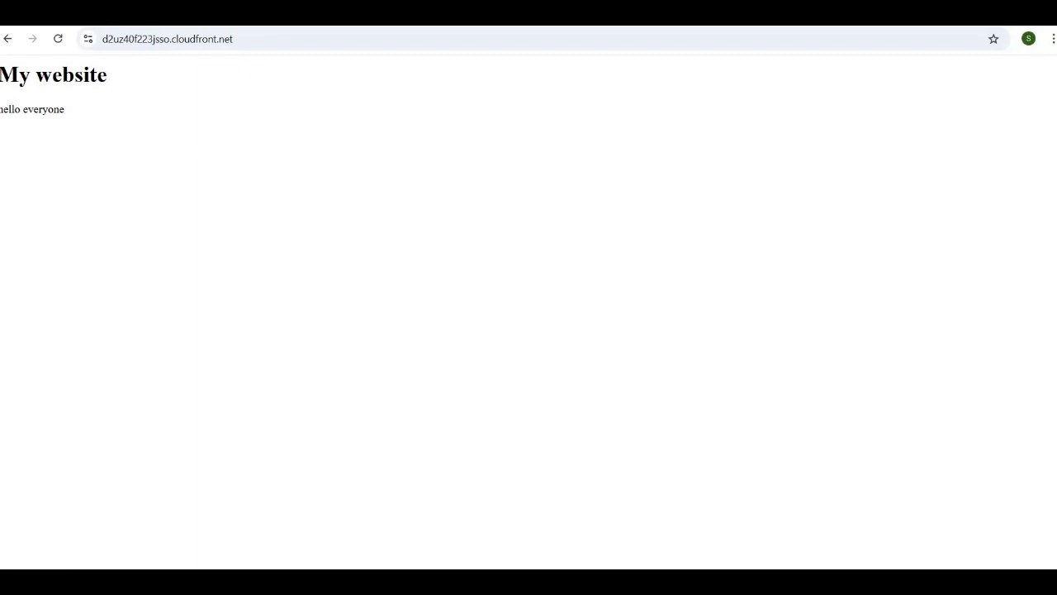
Reload the direct S3 website endpoint and compare it with the site at d2uz40f223jsso.cloudfront.net
left_click(716, 15)
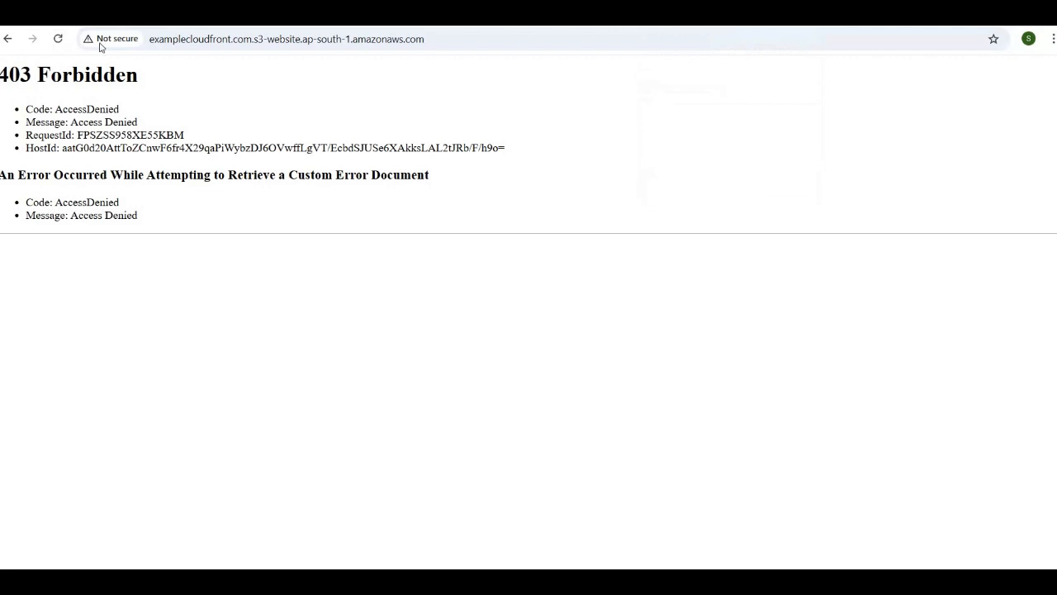
left_click(57, 42)
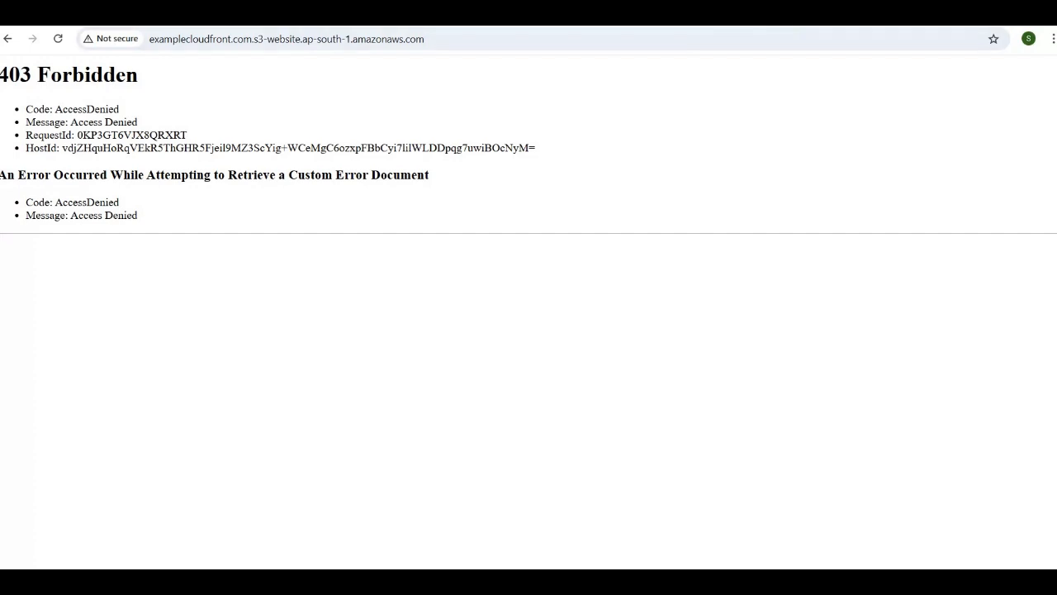
left_click(880, 18)
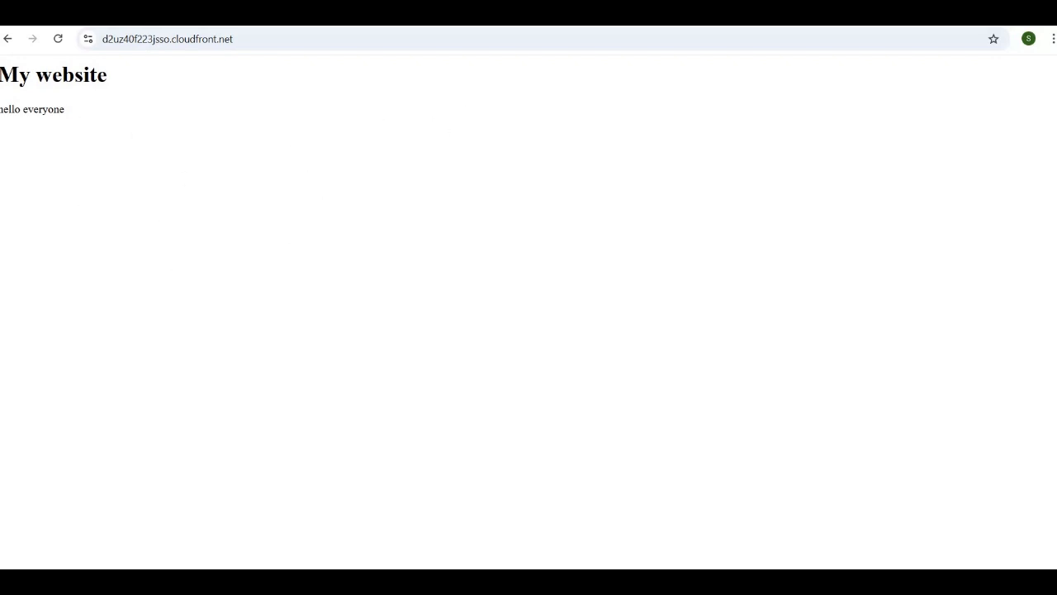
Examine the general details and settings of the distribution serving d2uz40f223jsso.cloudfront.net, including its default root object
left_click(513, 15)
scroll(333, 396, "down", 1)
scroll(840, 243, "up", 1)
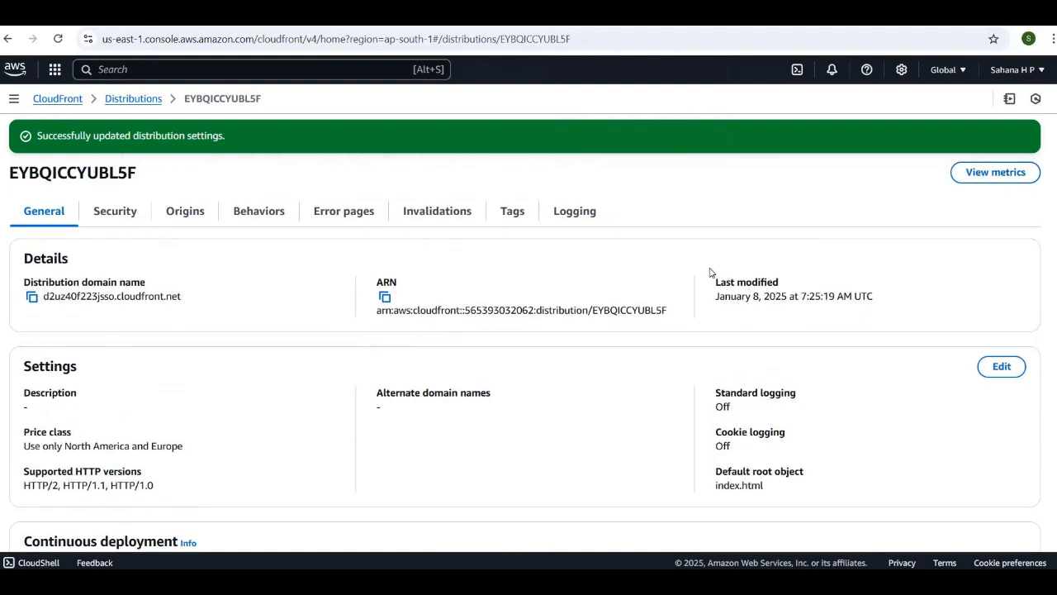
scroll(710, 273, "down", 1)
scroll(710, 274, "up", 1)
scroll(710, 272, "down", 1)
scroll(711, 272, "up", 1)
scroll(277, 318, "down", 1)
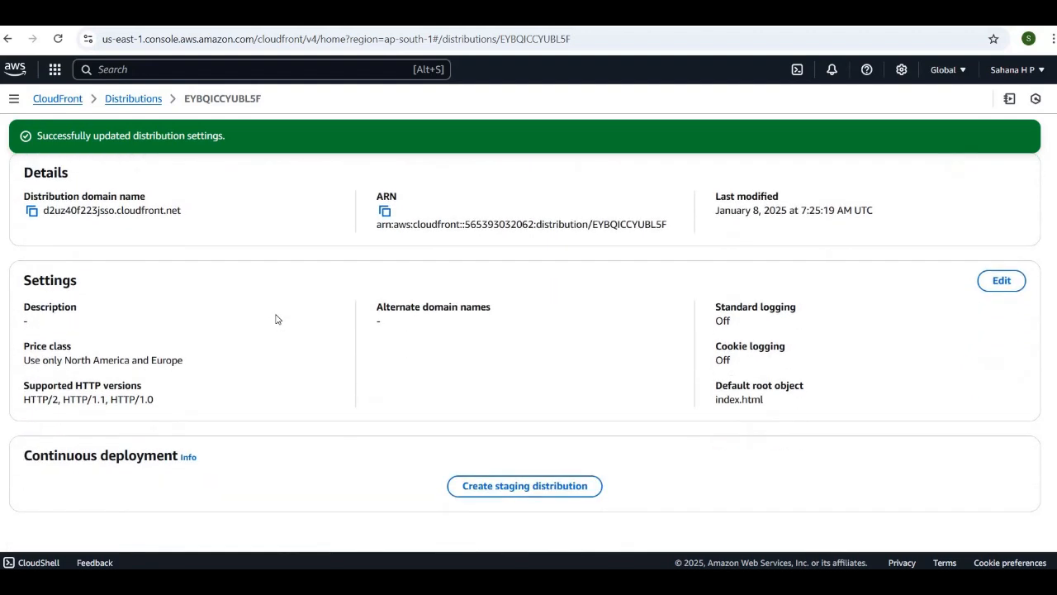
scroll(276, 319, "up", 1)
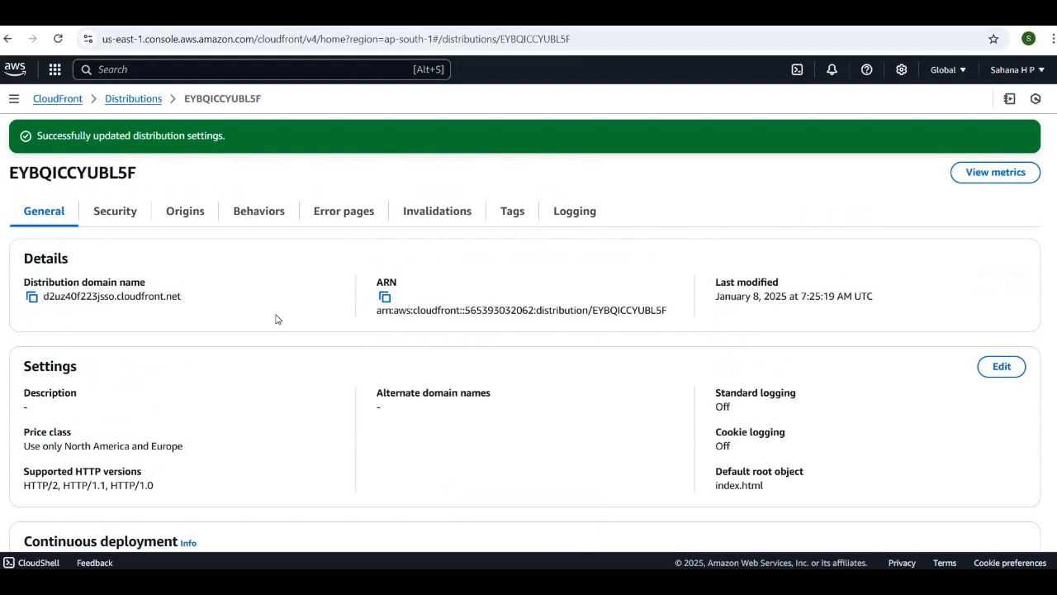